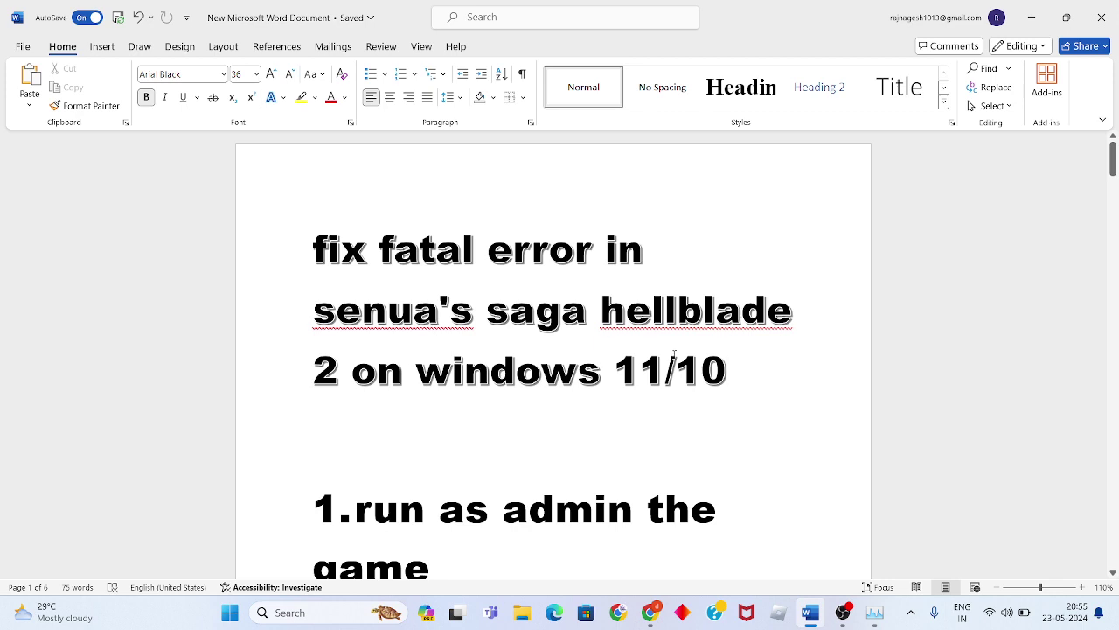
# Open the Compatibility properties of the Senua's Saga Hellblade II desktop shortcut
pyautogui.scroll(-2, 674, 354)
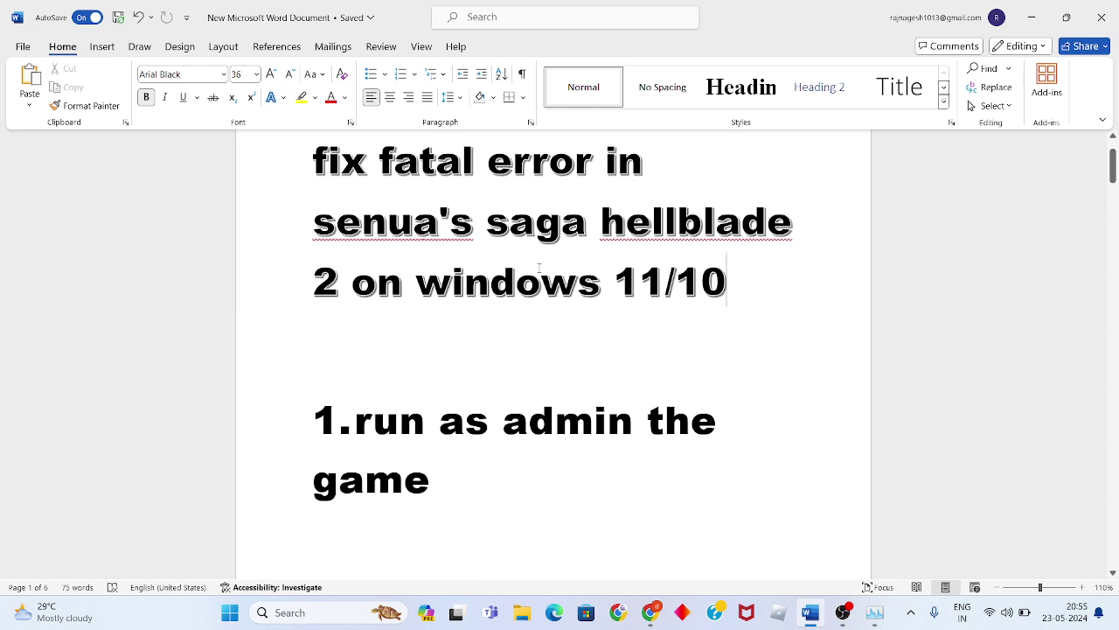
pyautogui.scroll(-2, 538, 264)
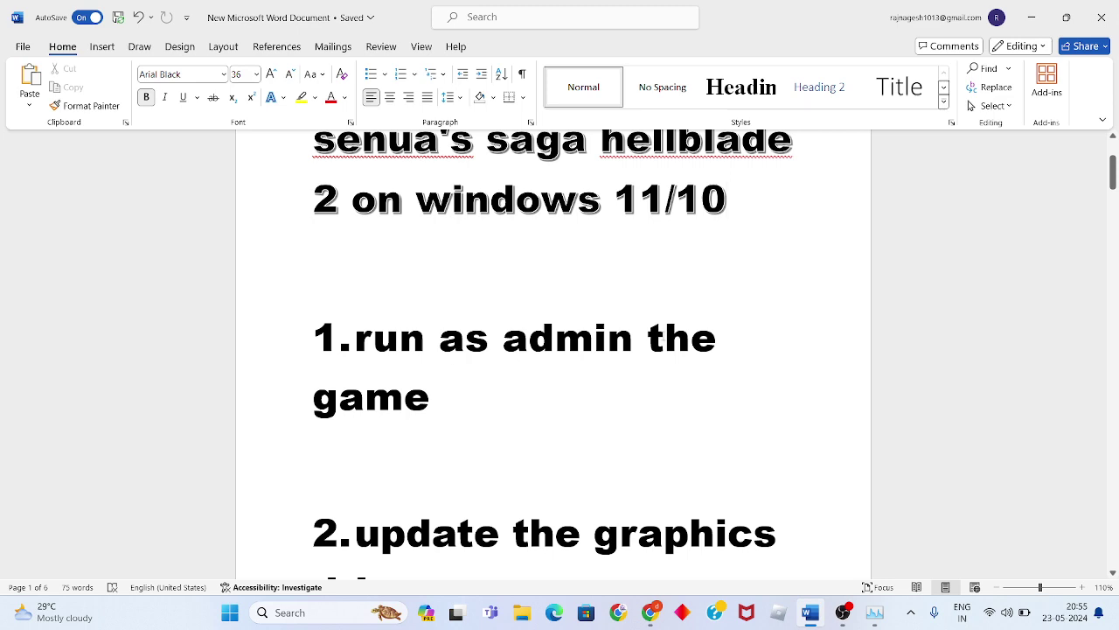
pyautogui.click(1037, 11)
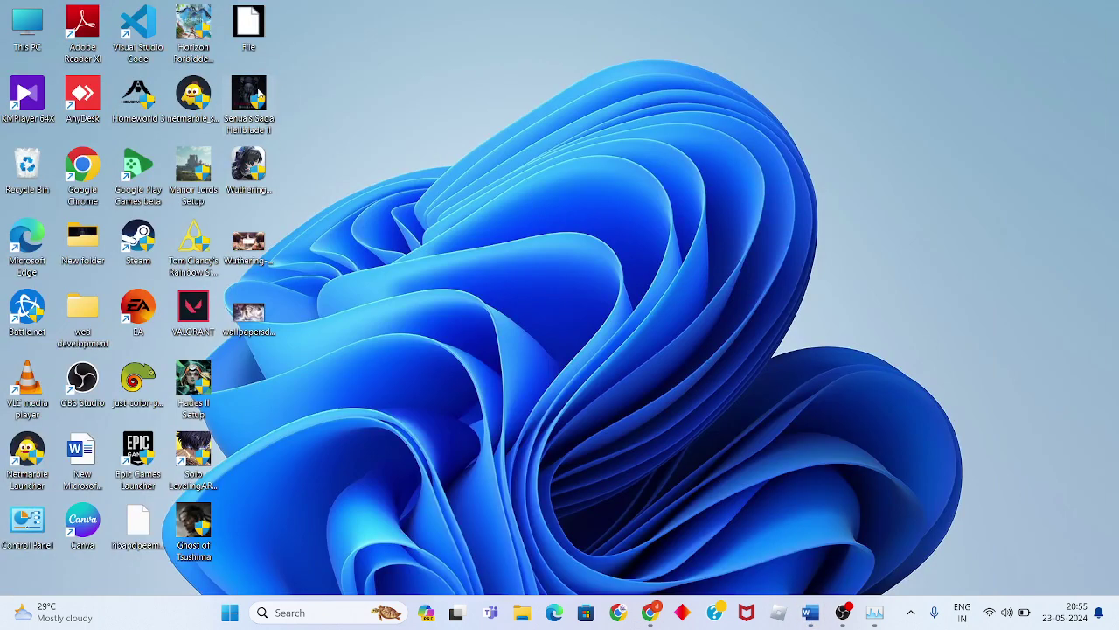
pyautogui.rightClick(259, 95)
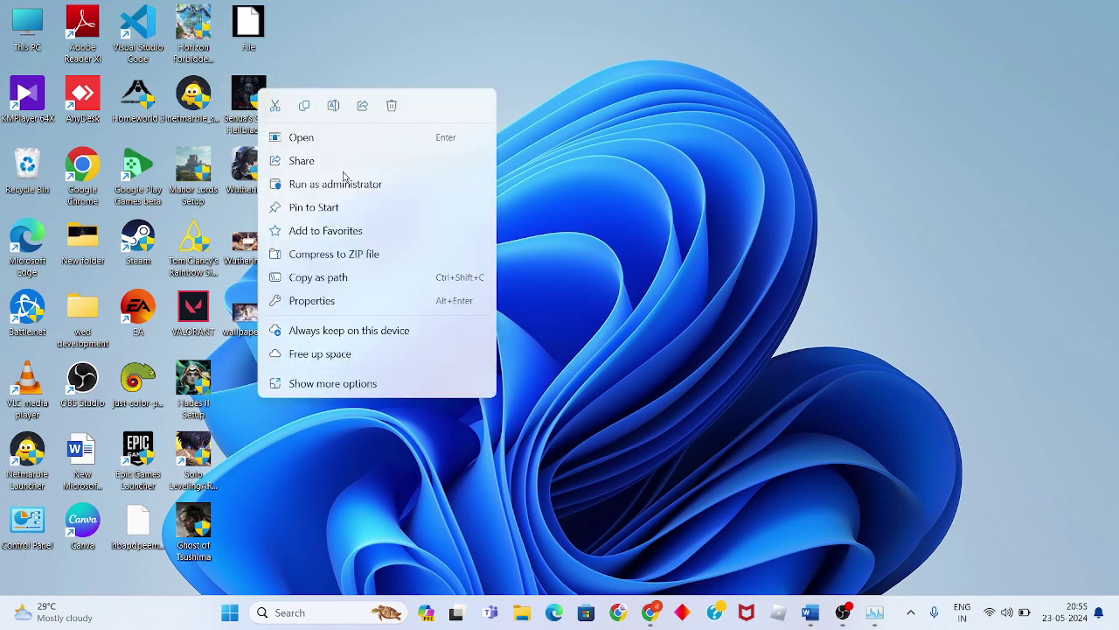
pyautogui.click(341, 302)
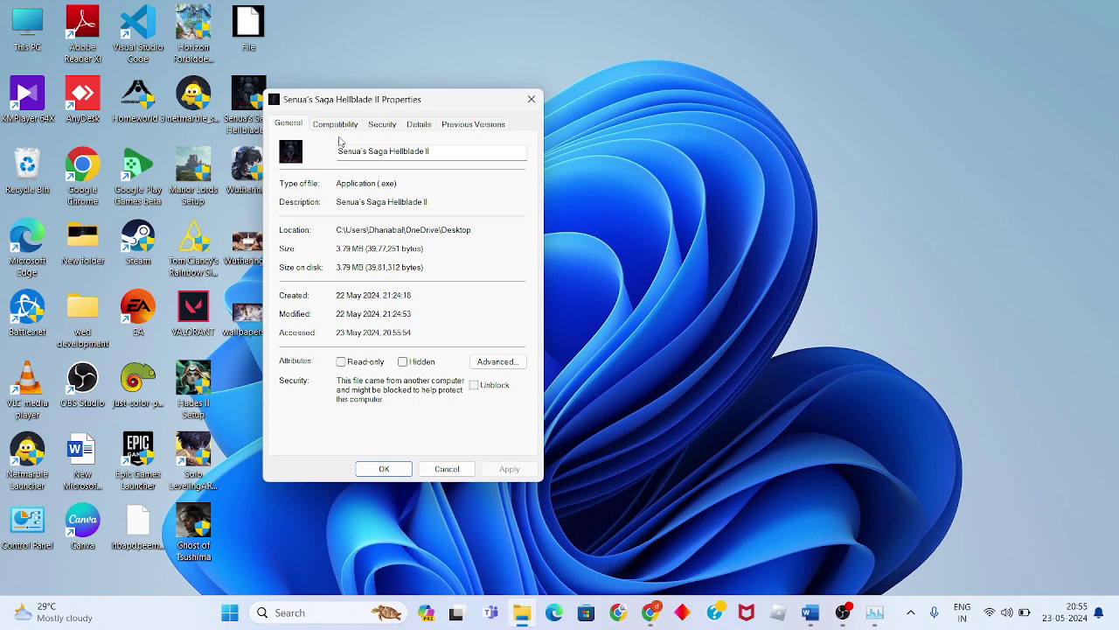
pyautogui.click(339, 125)
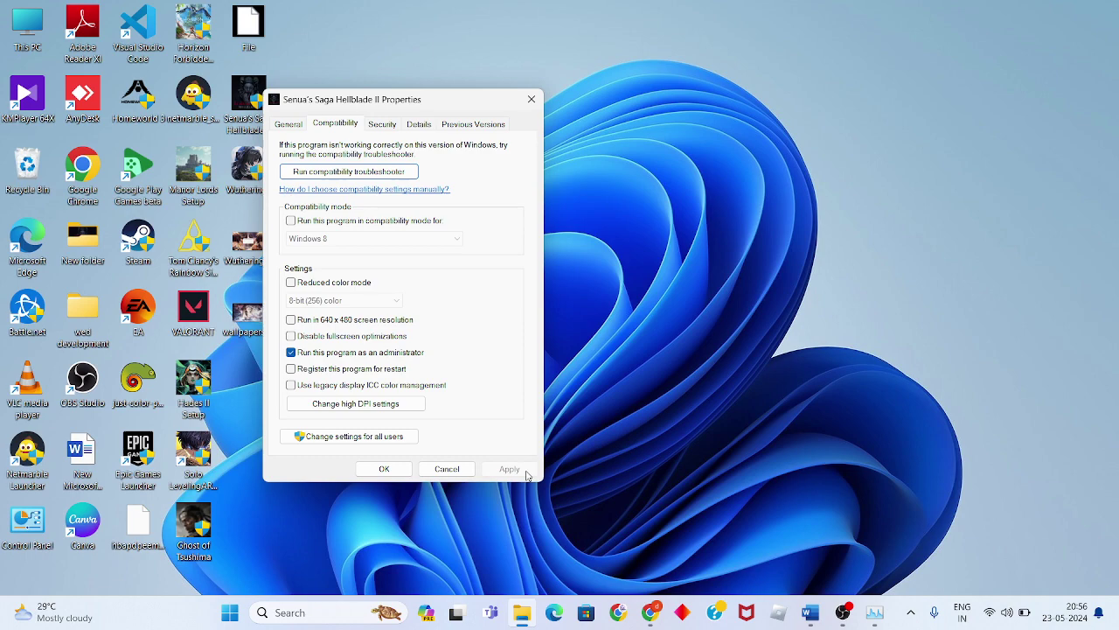
pyautogui.click(385, 469)
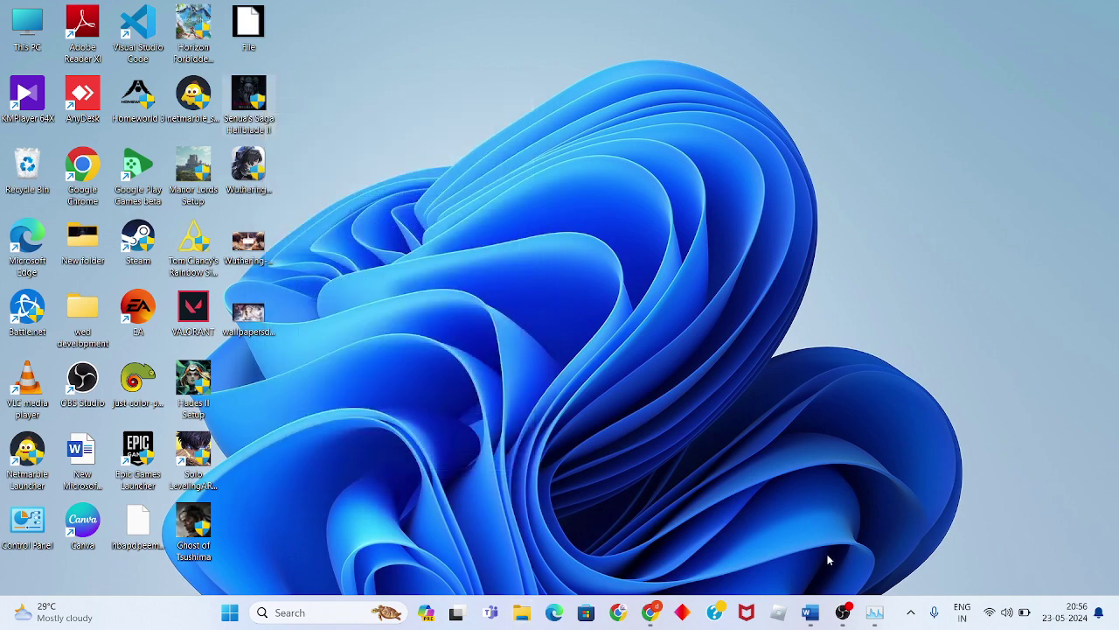
pyautogui.click(811, 612)
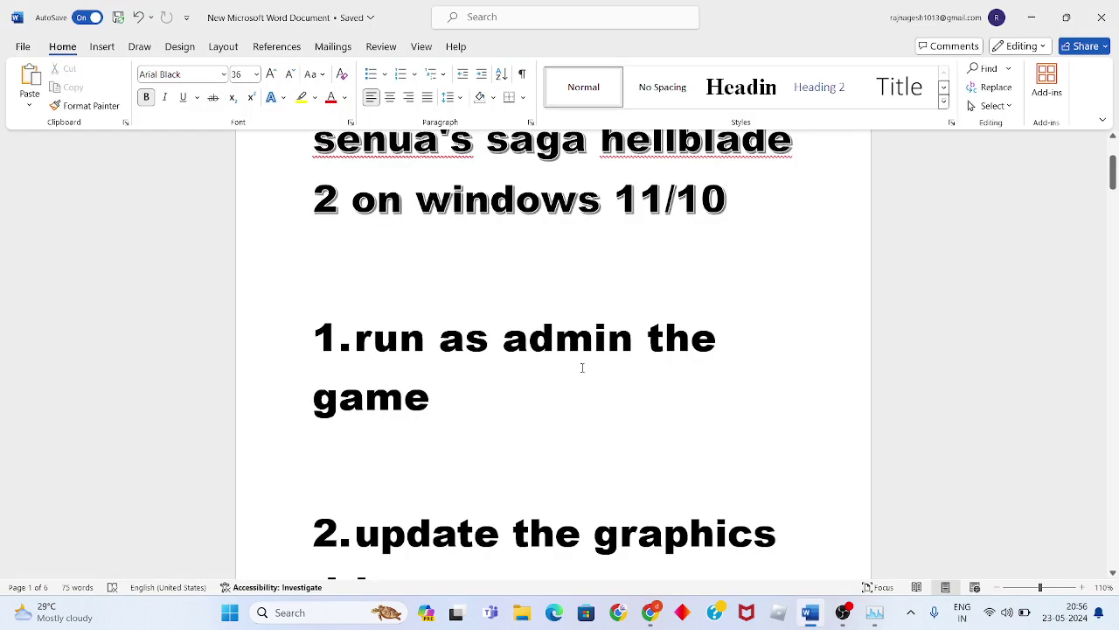
pyautogui.scroll(-3, 582, 367)
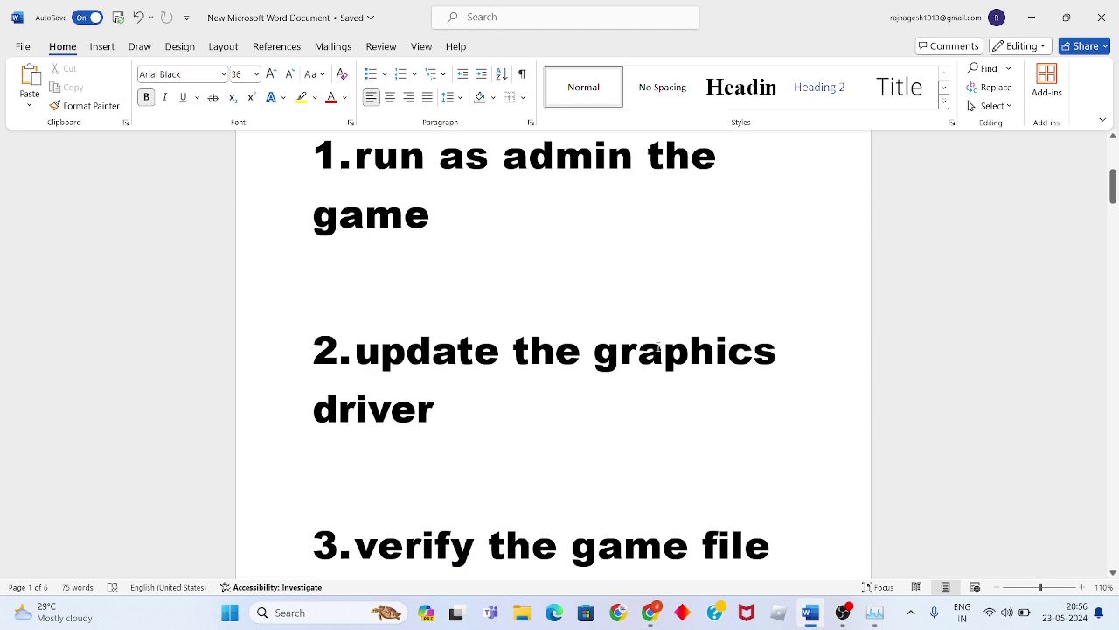
pyautogui.click(1032, 18)
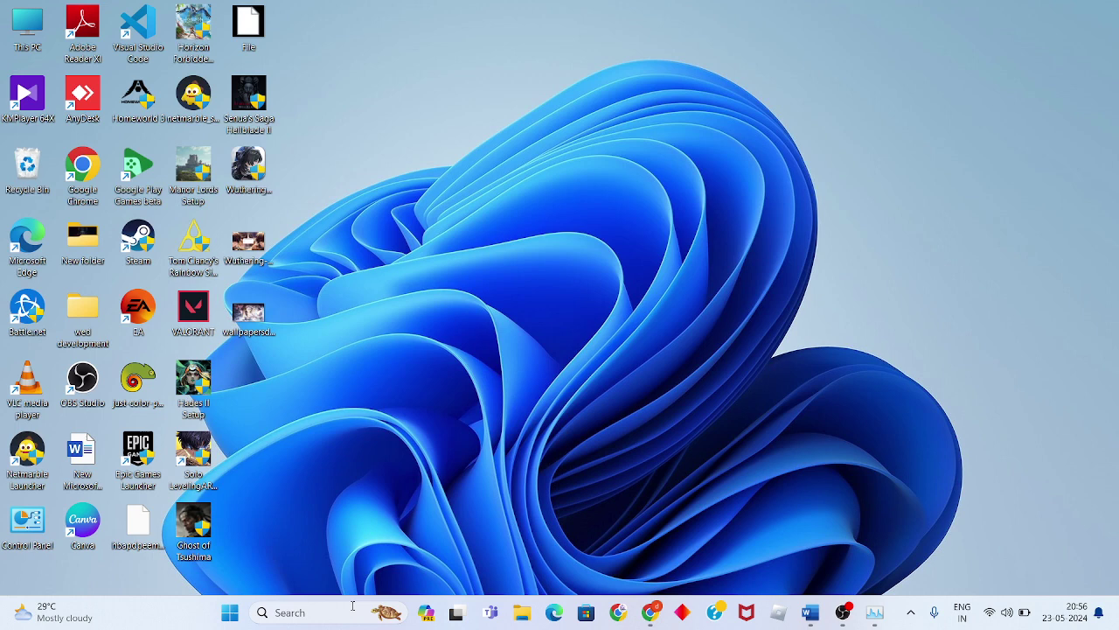
# Open Device Manager via a 'device' search and expand Display adapters
pyautogui.click(351, 610)
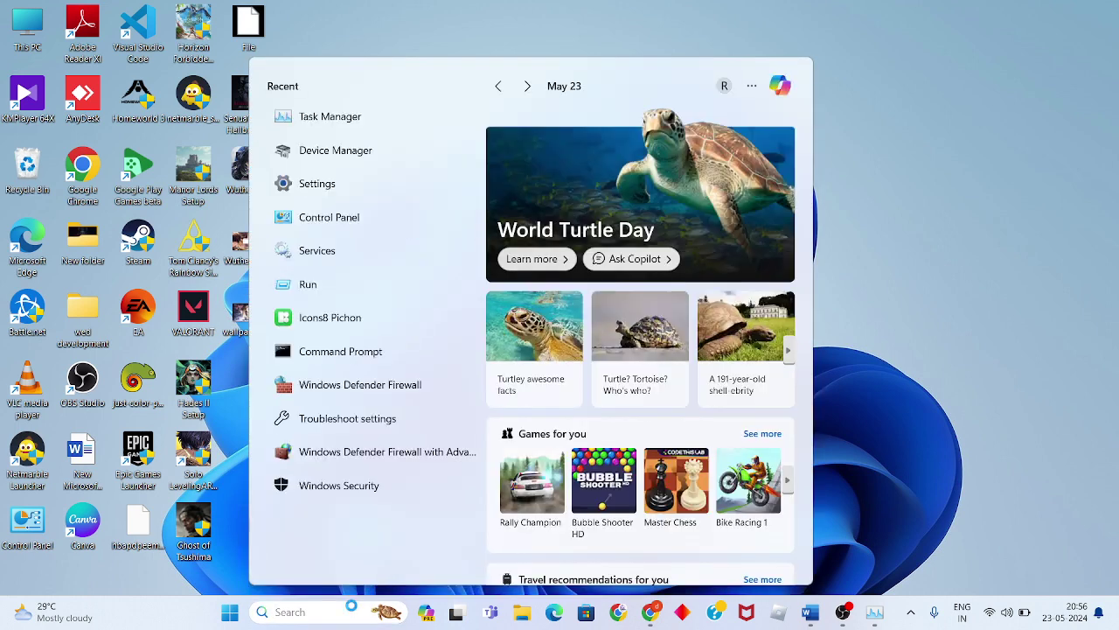
pyautogui.write('device')
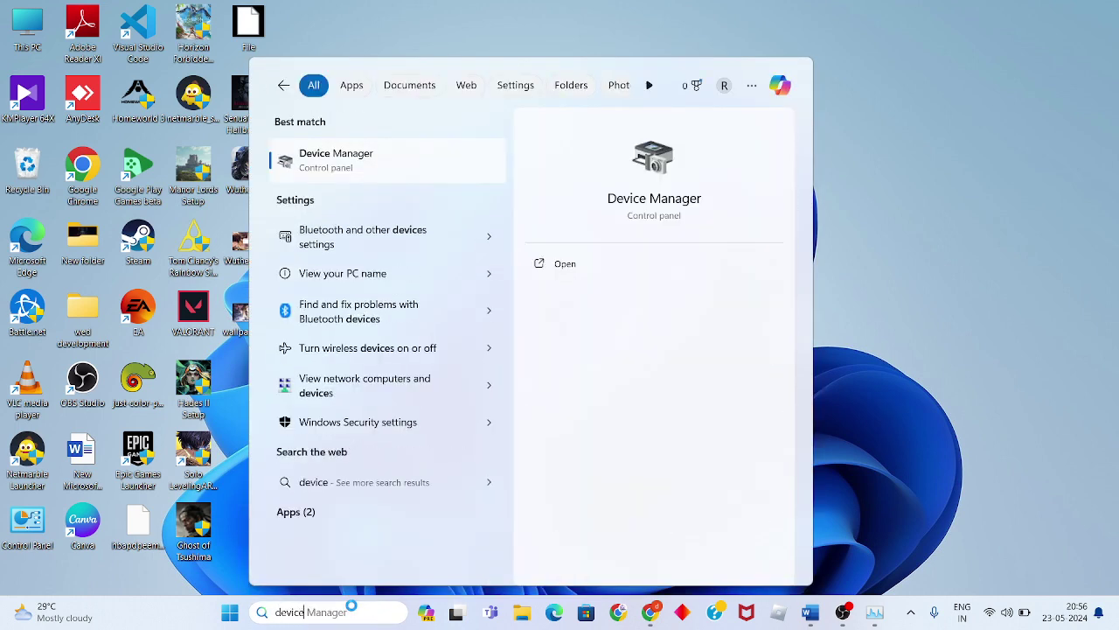
pyautogui.press('Return')
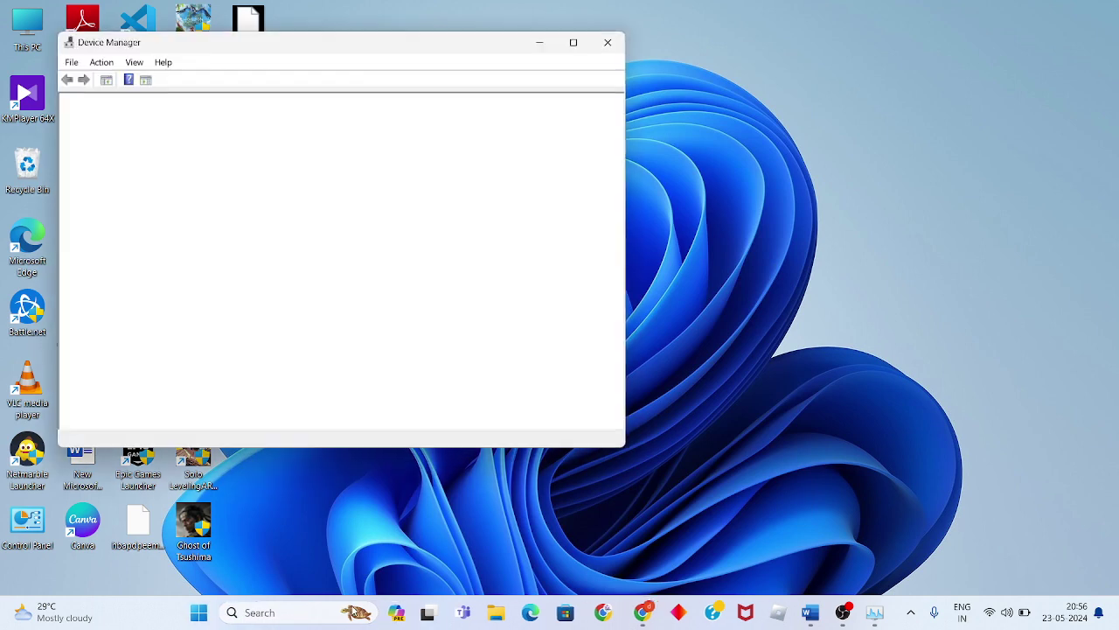
pyautogui.doubleClick(140, 208)
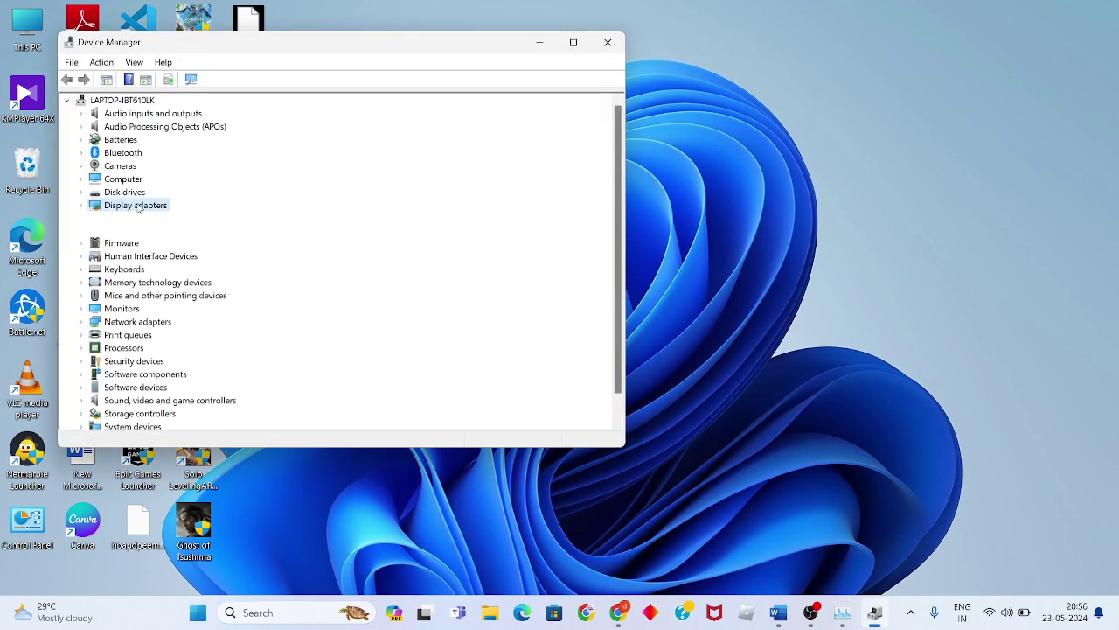
# Search automatically for an updated NVIDIA GeForce RTX 3050 Laptop GPU driver
pyautogui.click(168, 232)
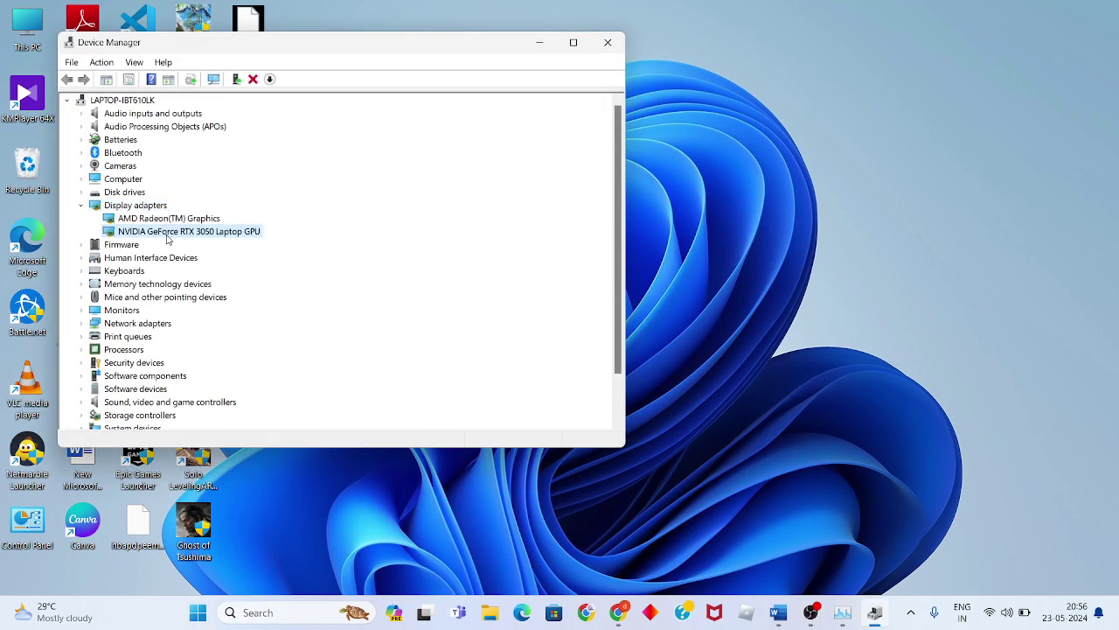
pyautogui.rightClick(166, 236)
pyautogui.click(223, 246)
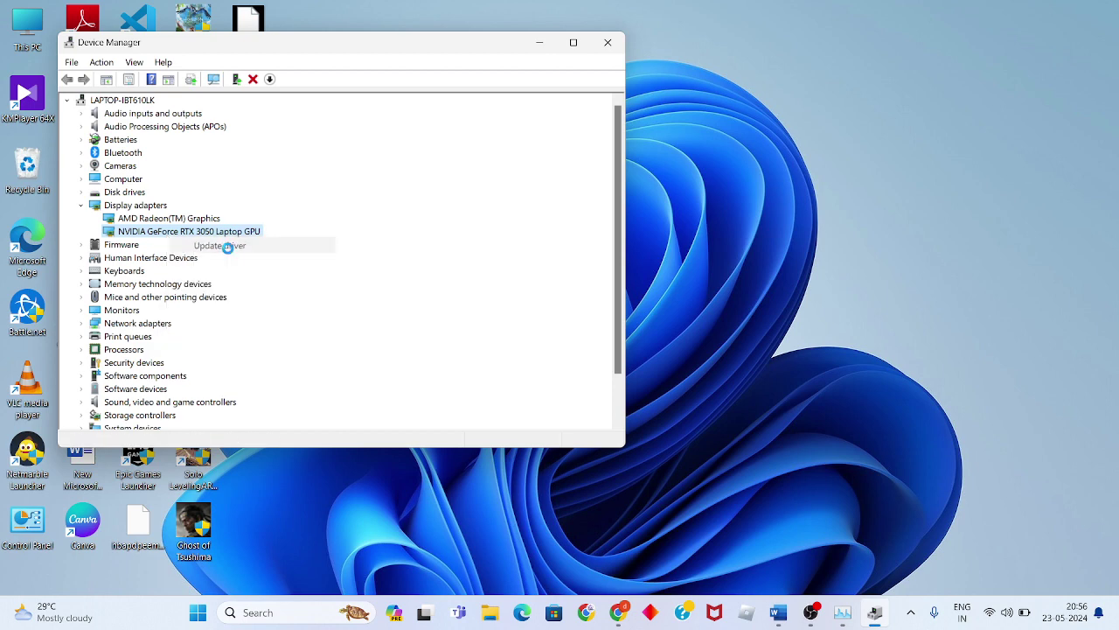
pyautogui.click(269, 224)
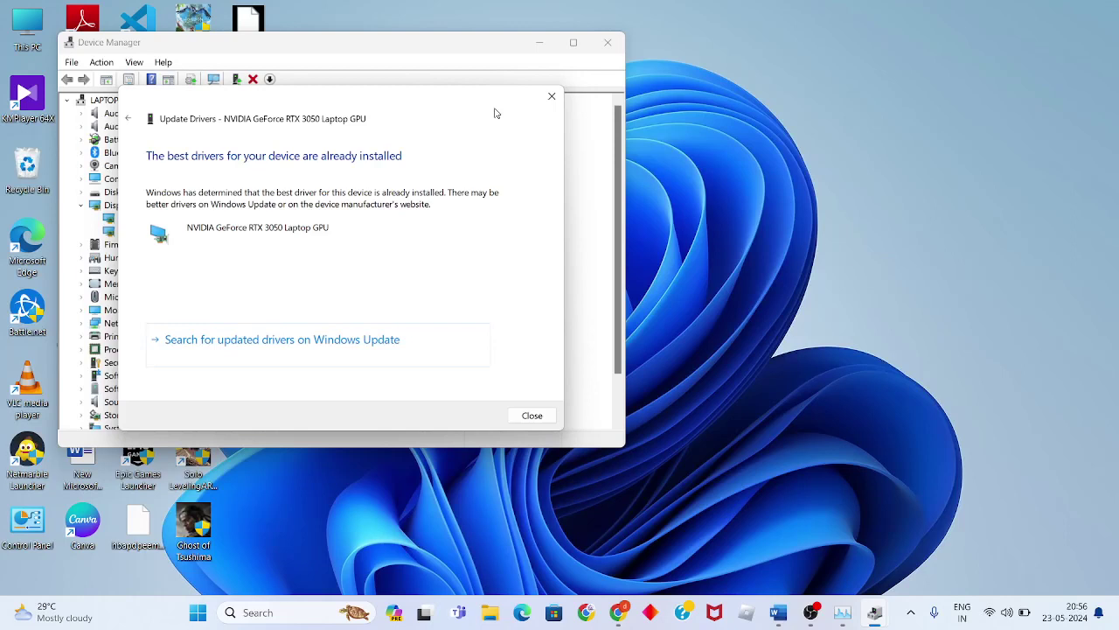
pyautogui.click(546, 416)
# Review the Driver Updates in Windows Update history, including NVIDIA Display 31.0.15.4680
pyautogui.click(369, 349)
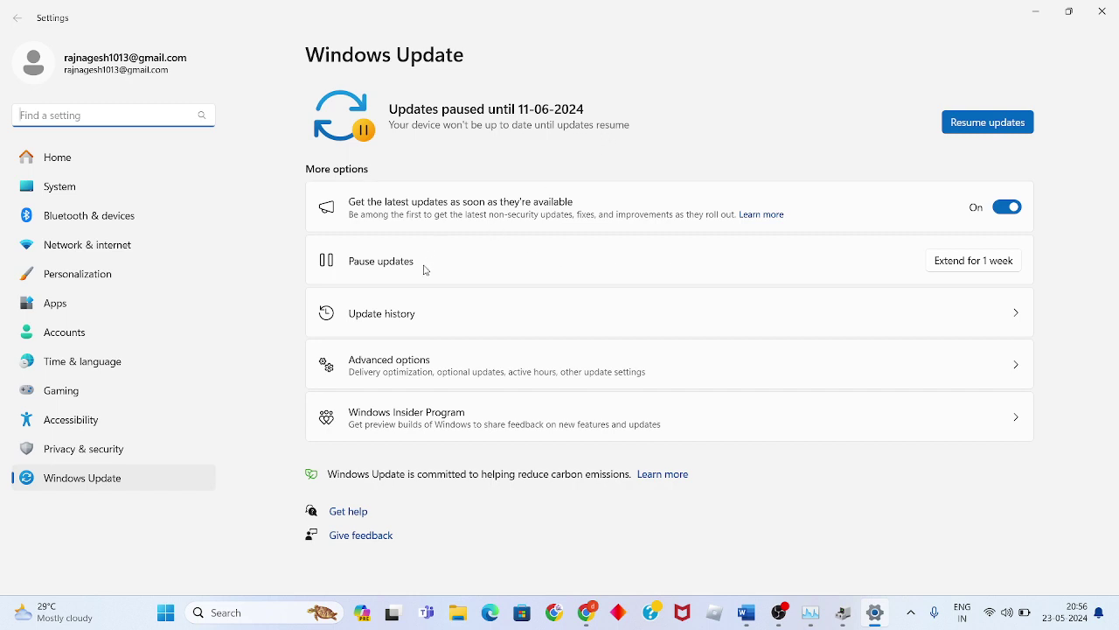
pyautogui.click(424, 312)
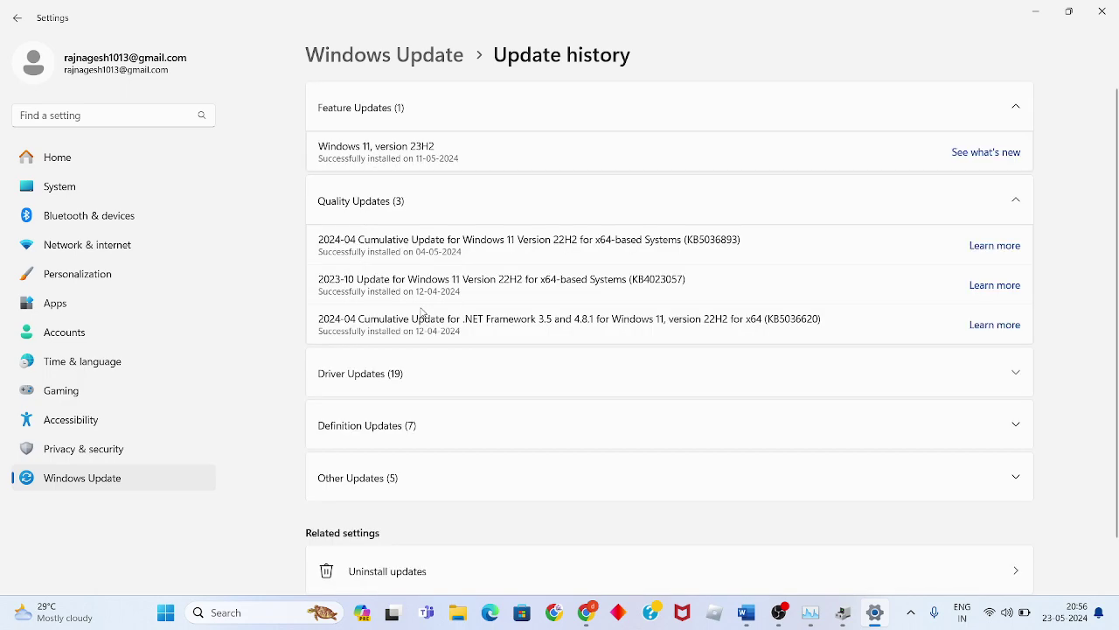
pyautogui.click(423, 374)
pyautogui.scroll(-2, 424, 373)
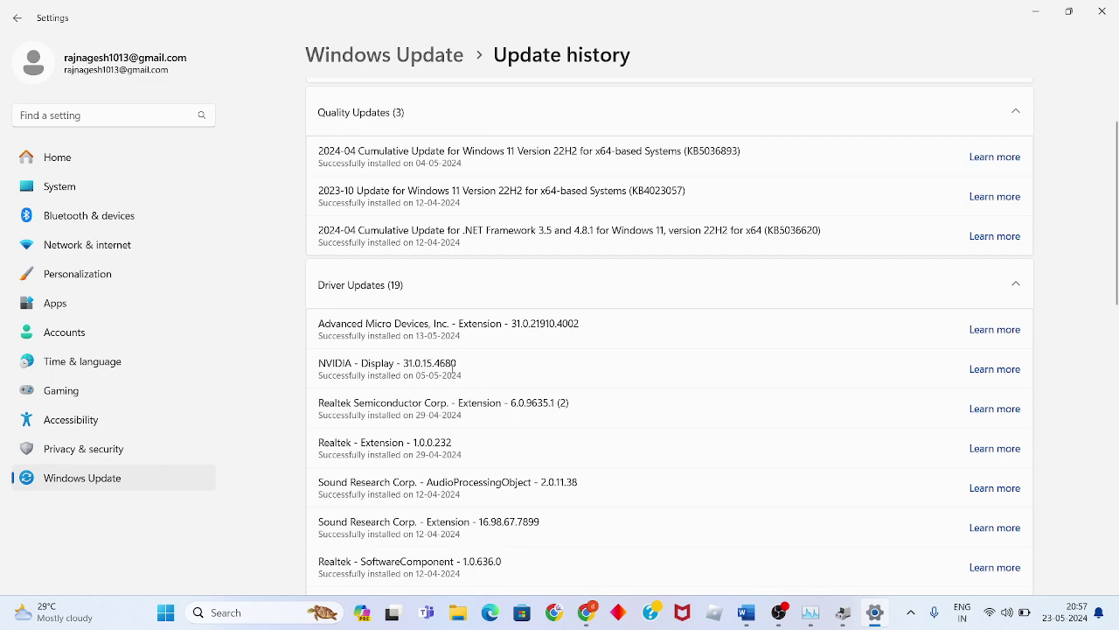
pyautogui.scroll(2, 454, 370)
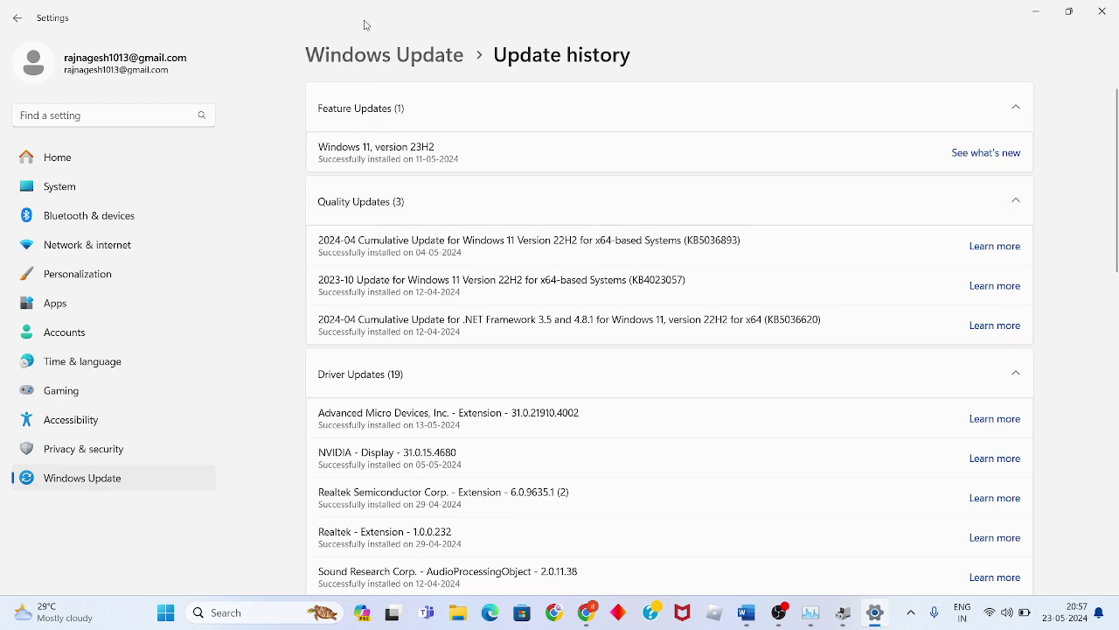
# Return to the Windows Update page, then close Settings and Device Manager
pyautogui.click(380, 58)
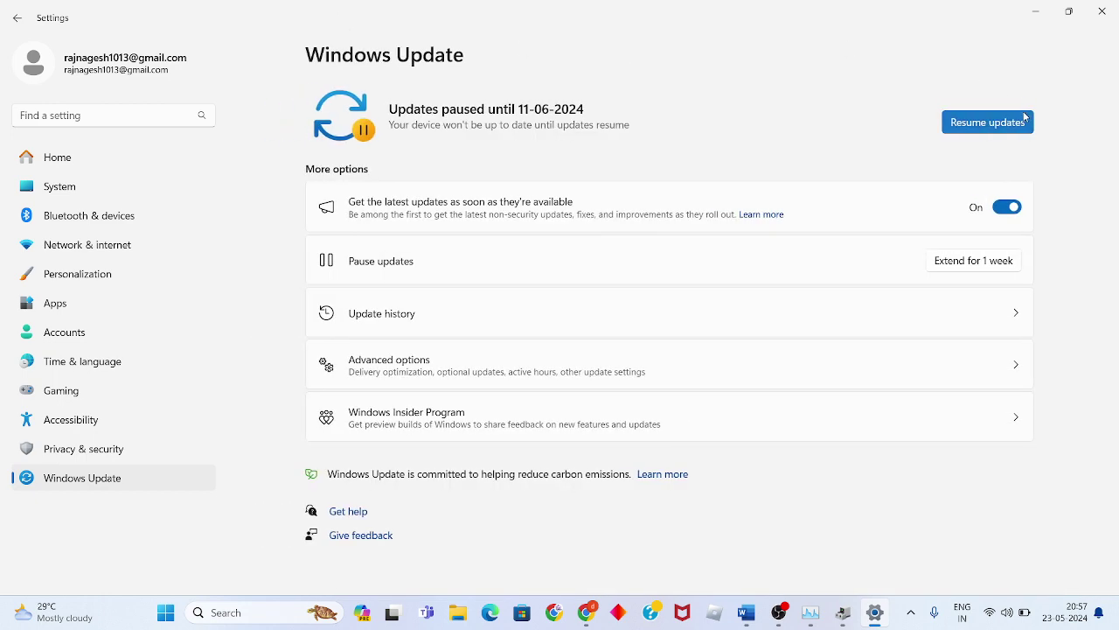
pyautogui.click(1102, 7)
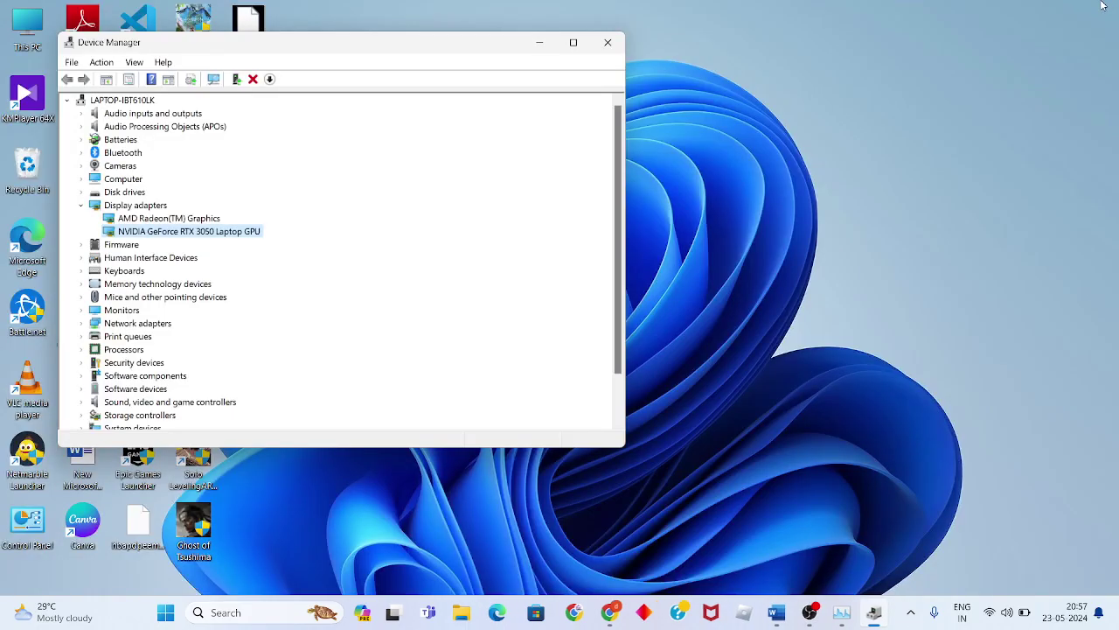
pyautogui.click(609, 42)
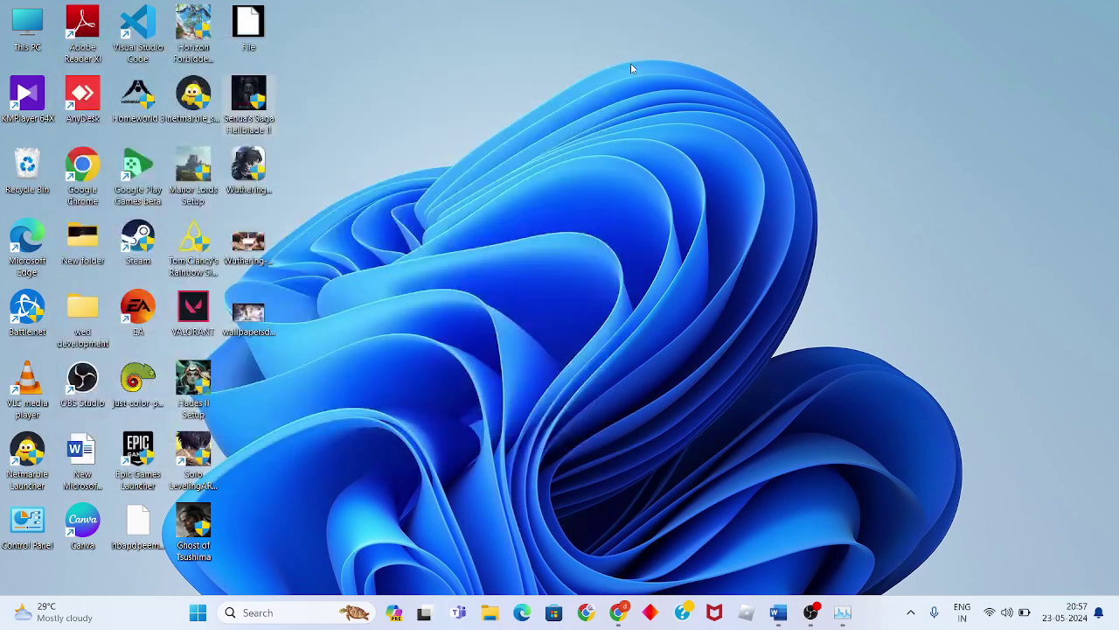
# Scroll the Word guide to step 4 'install the Microsoft visual c++', then minimize it
pyautogui.click(811, 612)
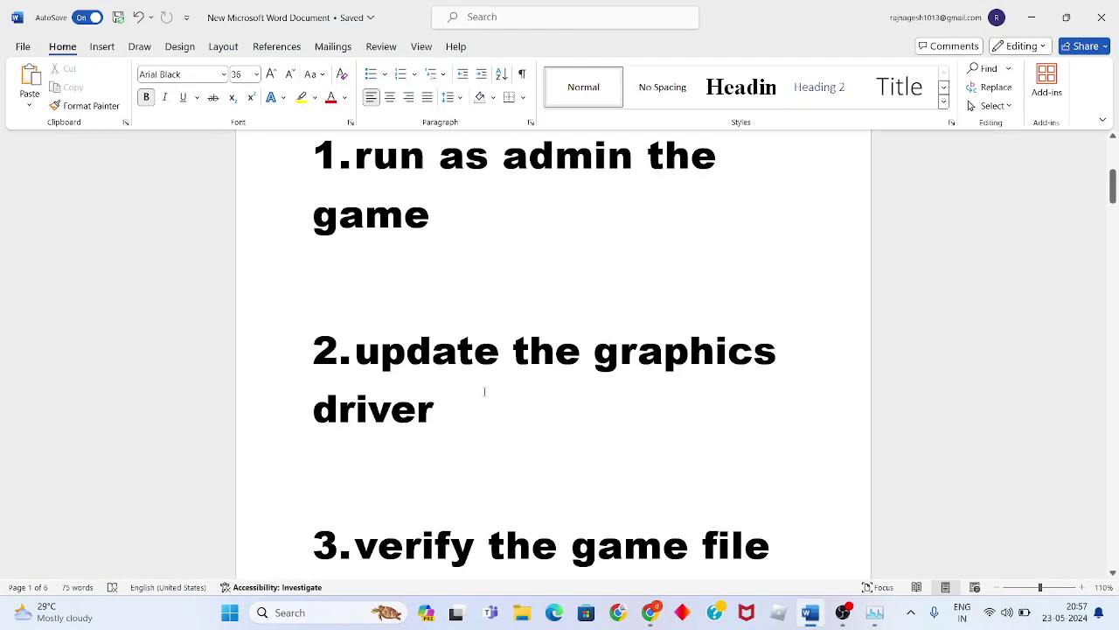
pyautogui.scroll(-3, 485, 392)
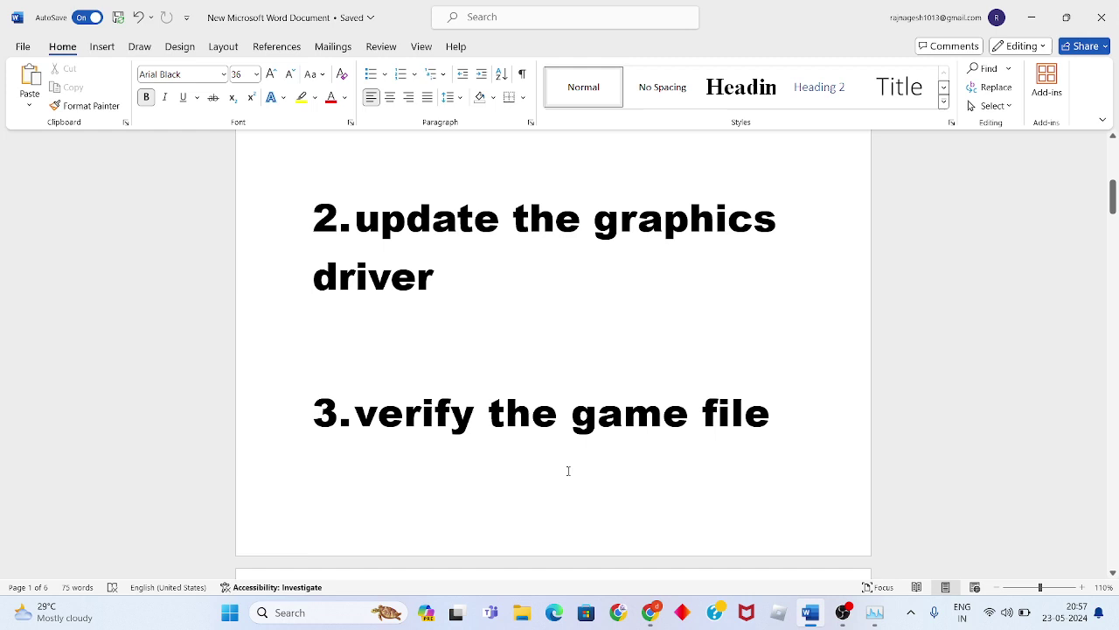
pyautogui.scroll(-3, 567, 470)
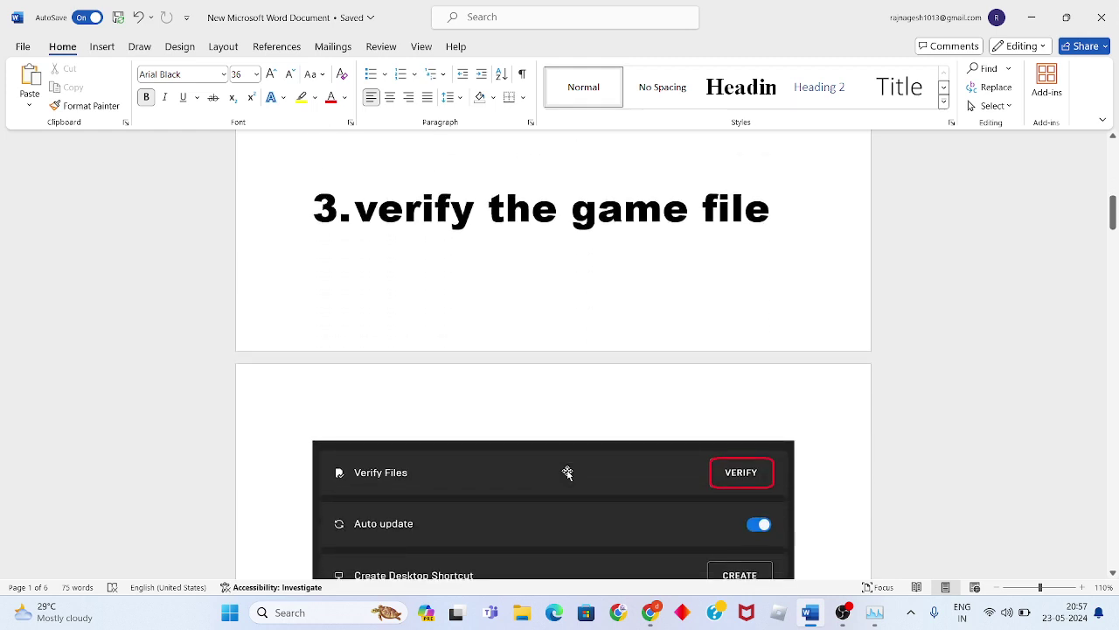
pyautogui.scroll(-2, 568, 472)
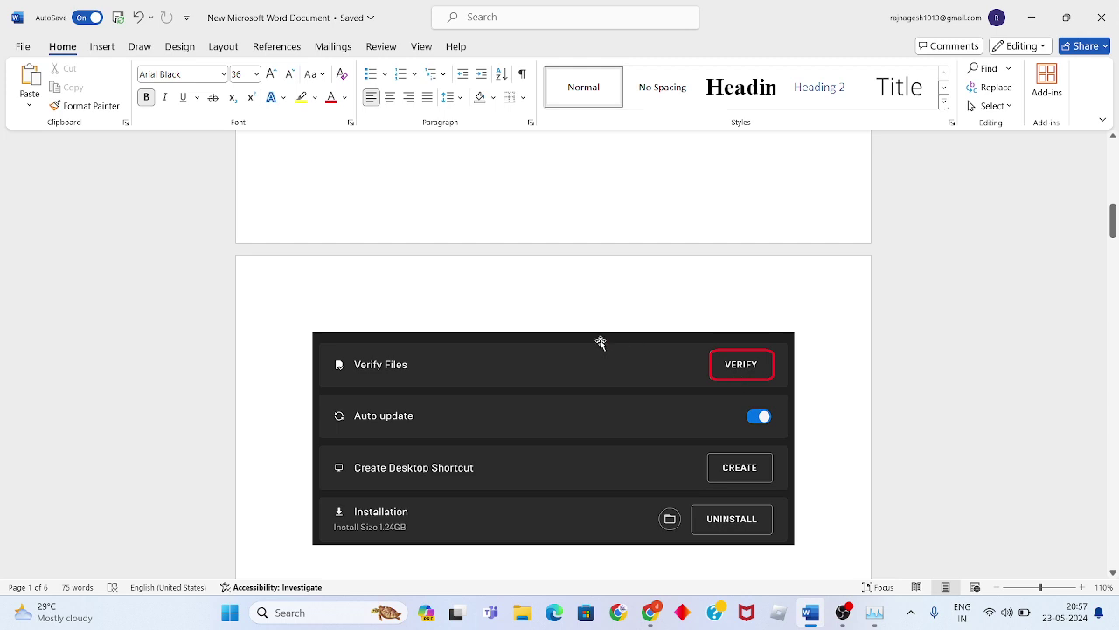
pyautogui.scroll(-5, 602, 341)
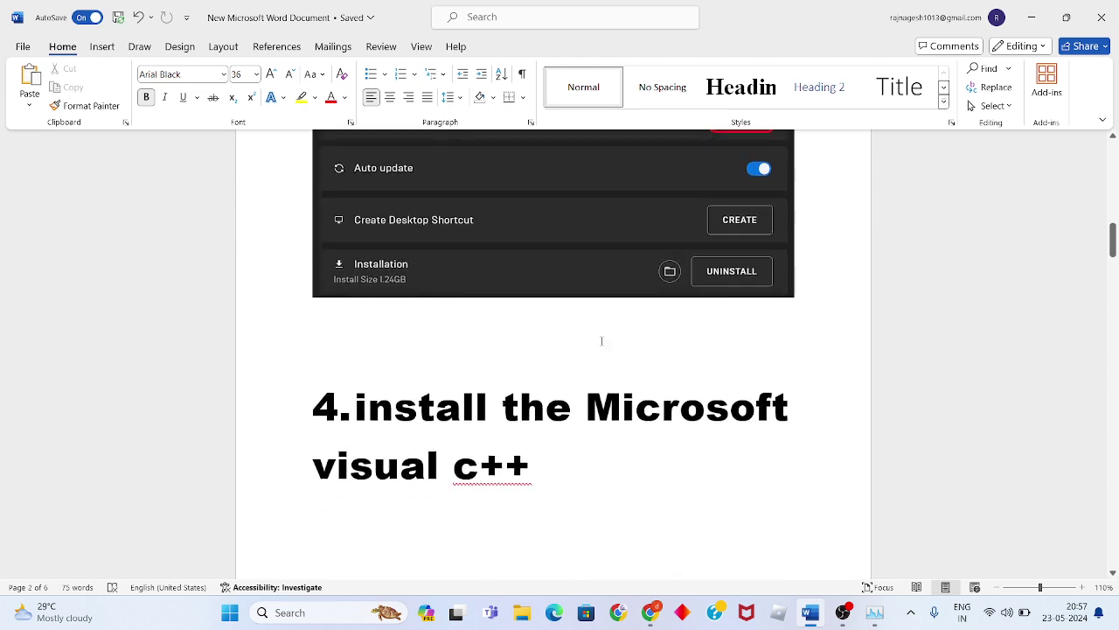
pyautogui.scroll(-1, 602, 341)
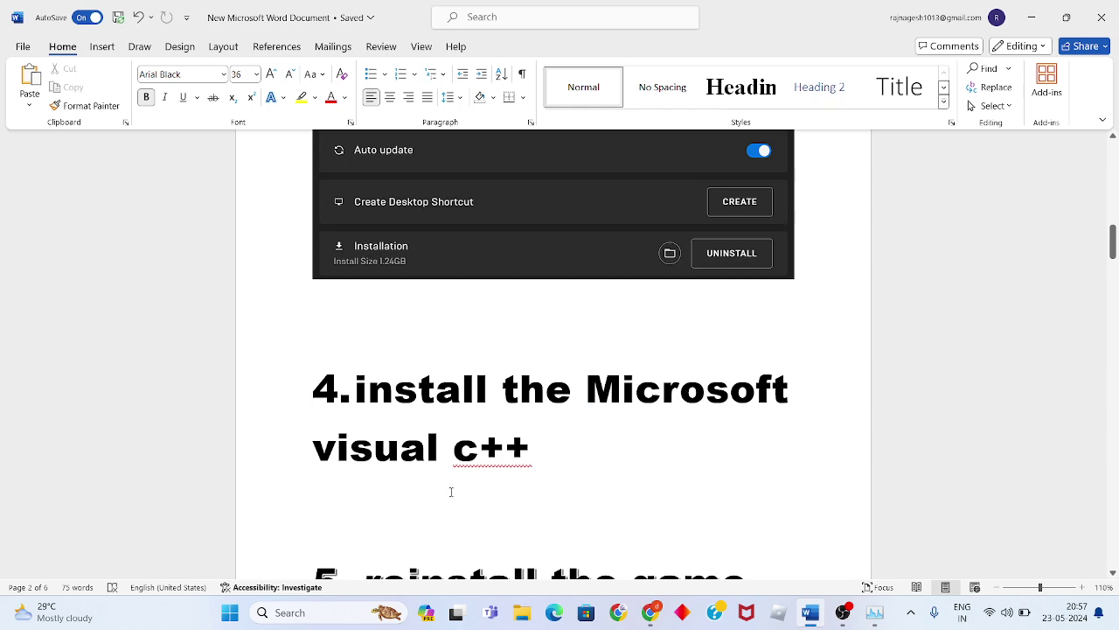
pyautogui.click(1032, 17)
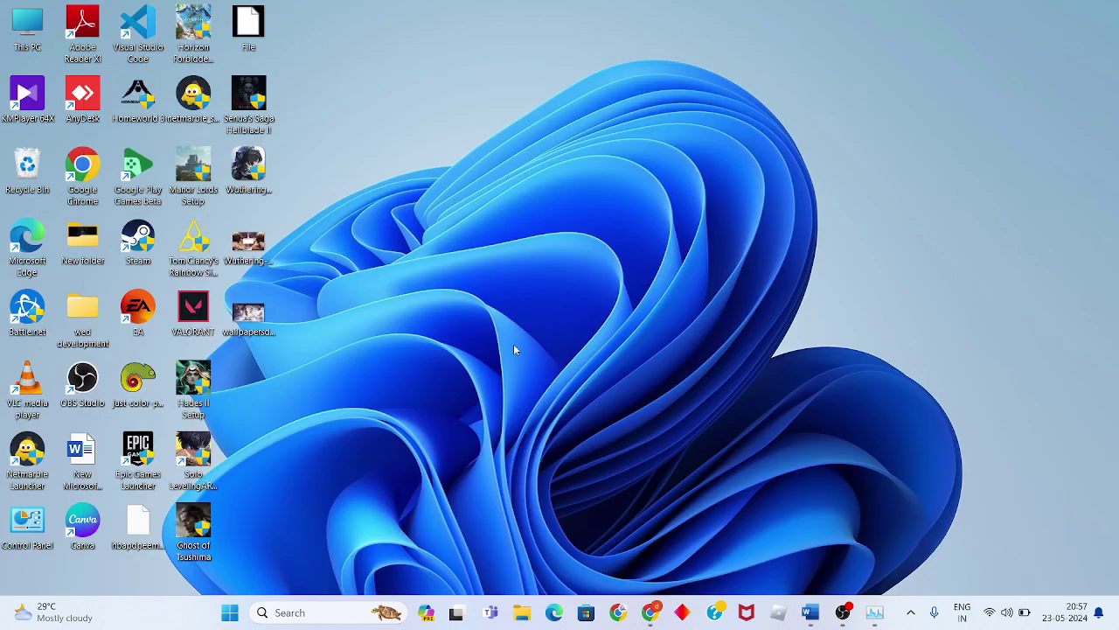
# Open Control Panel via a 'control' search and set View by to Category
pyautogui.click(280, 612)
pyautogui.write('contr')
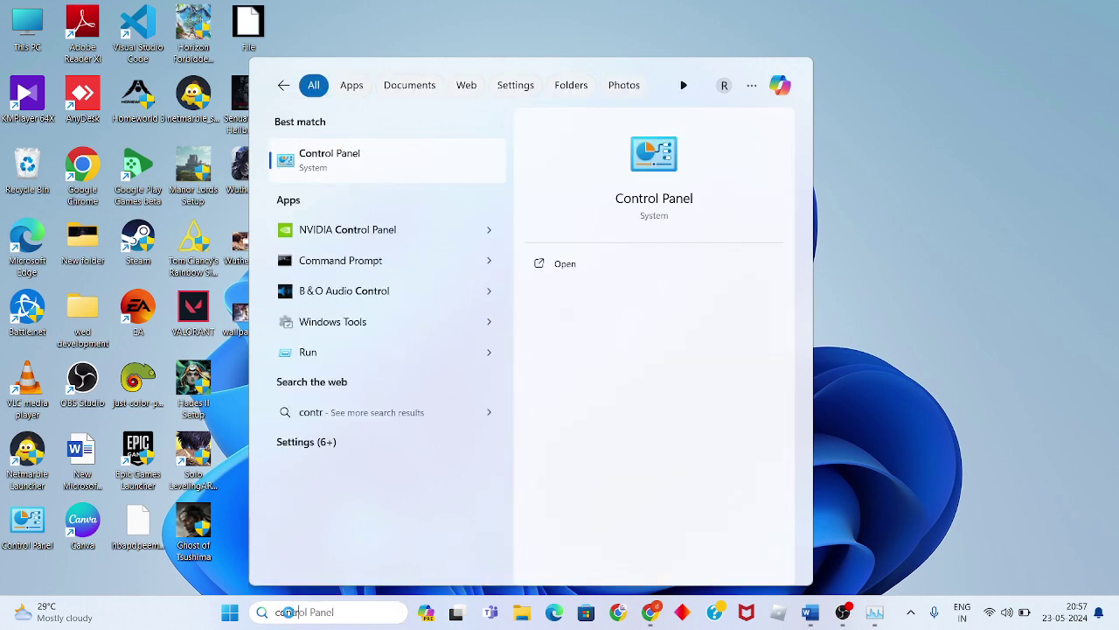
pyautogui.write('ol')
pyautogui.press('Return')
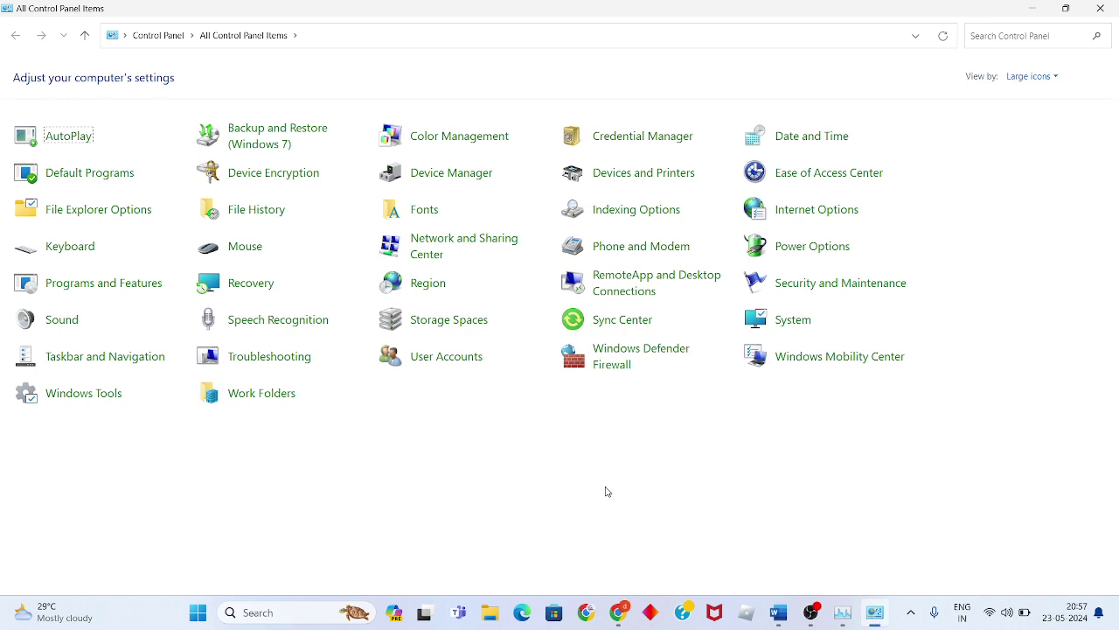
pyautogui.click(1045, 83)
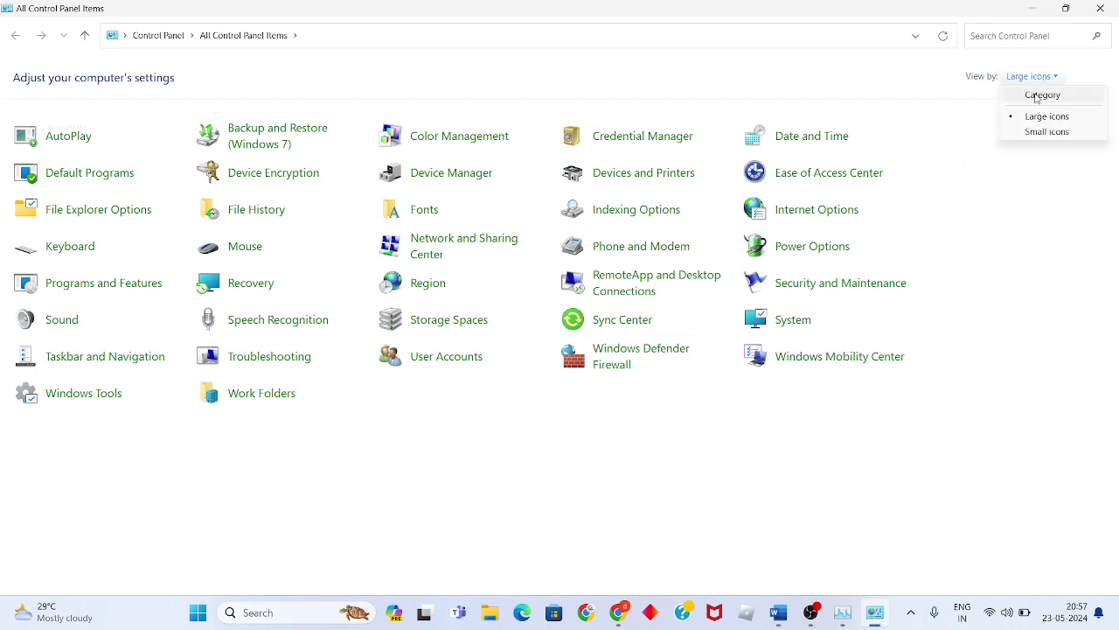
pyautogui.click(1045, 97)
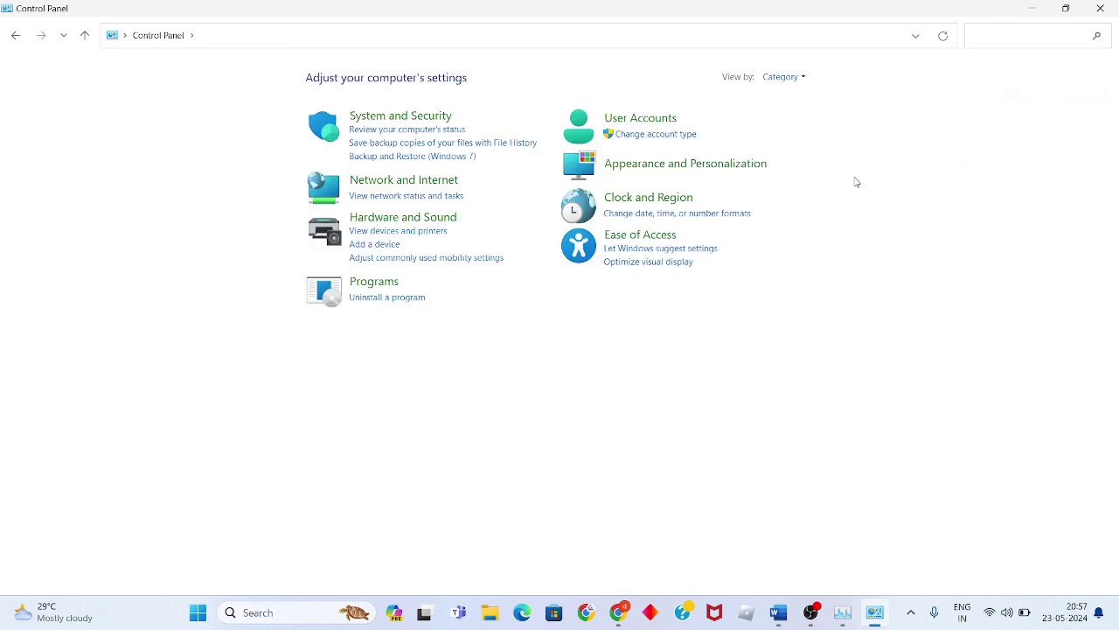
# Show uninstall options for Visual C++ 2015-2019 Redistributable (x64) in Programs and Features
pyautogui.click(406, 300)
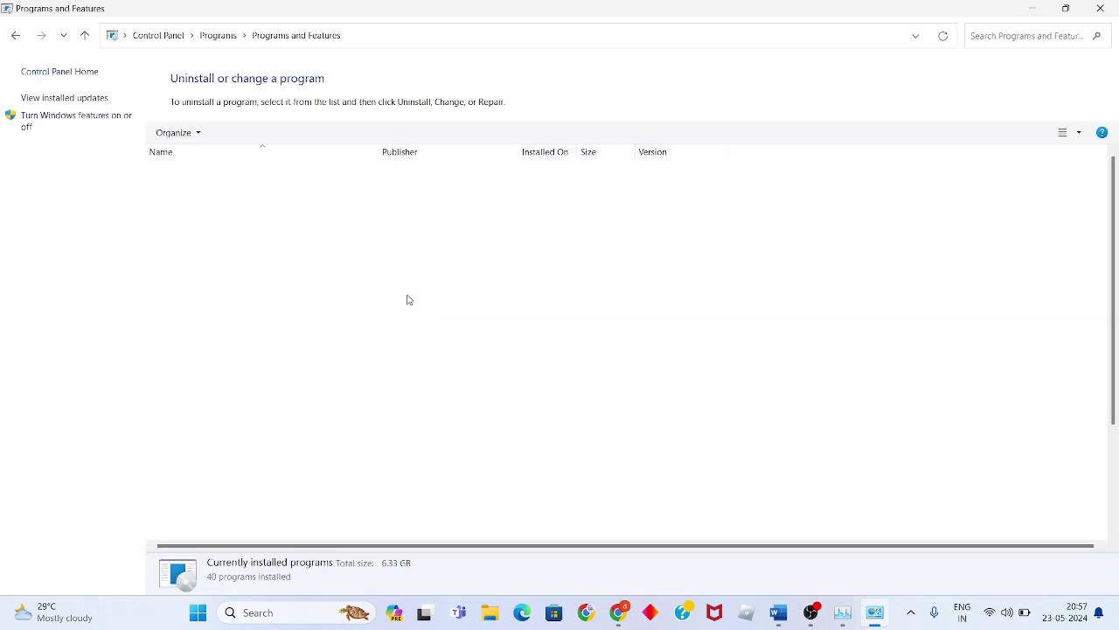
pyautogui.scroll(-4, 408, 299)
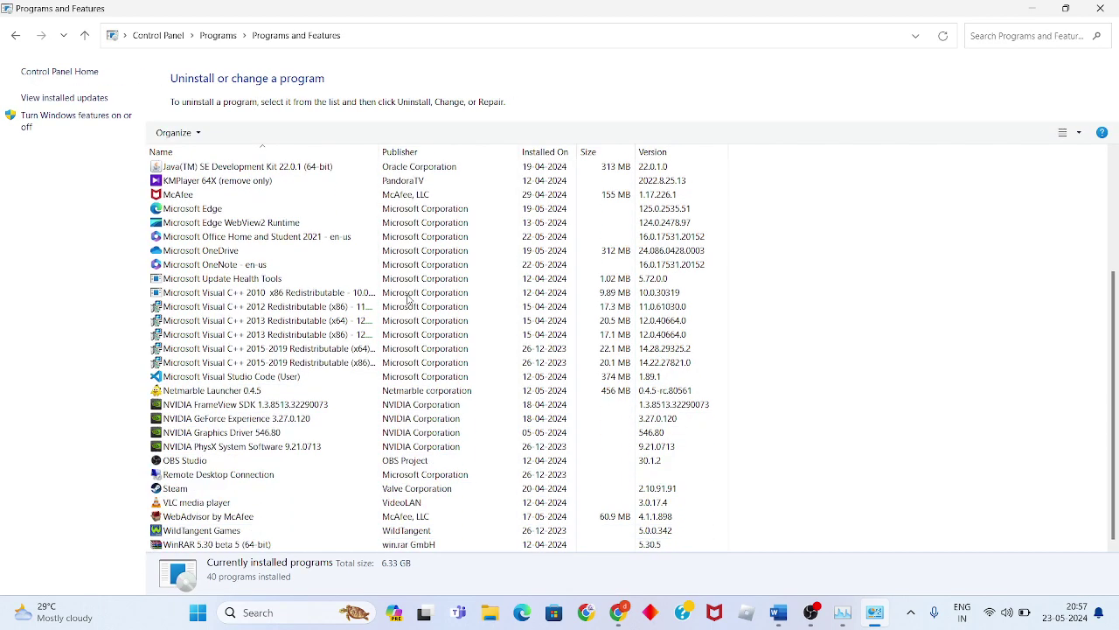
pyautogui.click(275, 349)
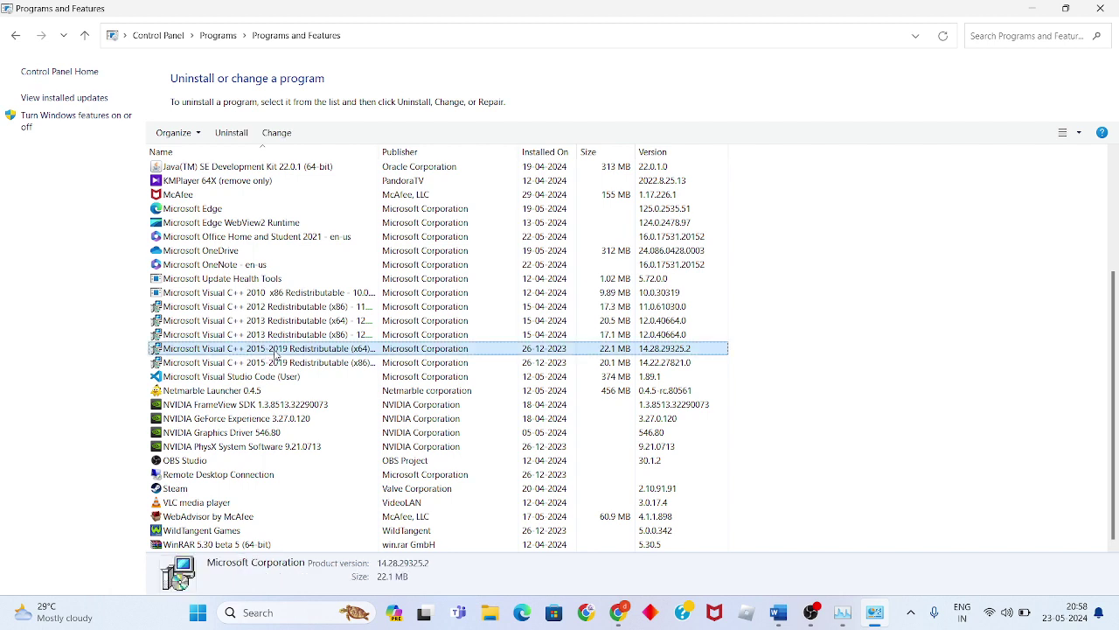
pyautogui.rightClick(275, 352)
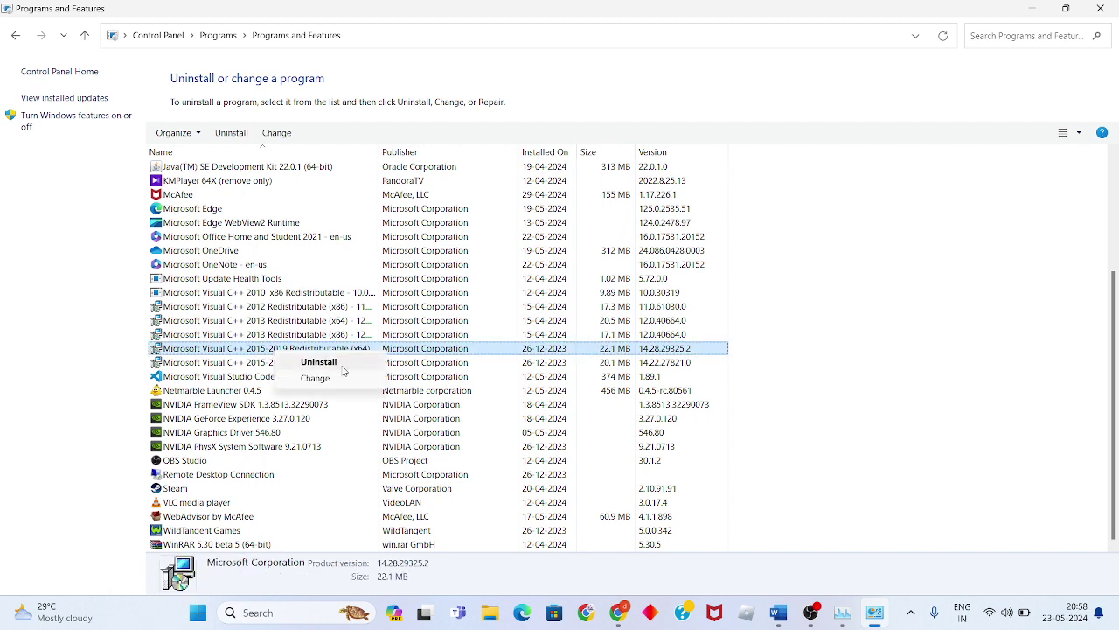
pyautogui.click(979, 160)
# Search Chrome for 'microsoft visual c++ download' and download the Visual Studio 2015 redistributable
pyautogui.click(1032, 8)
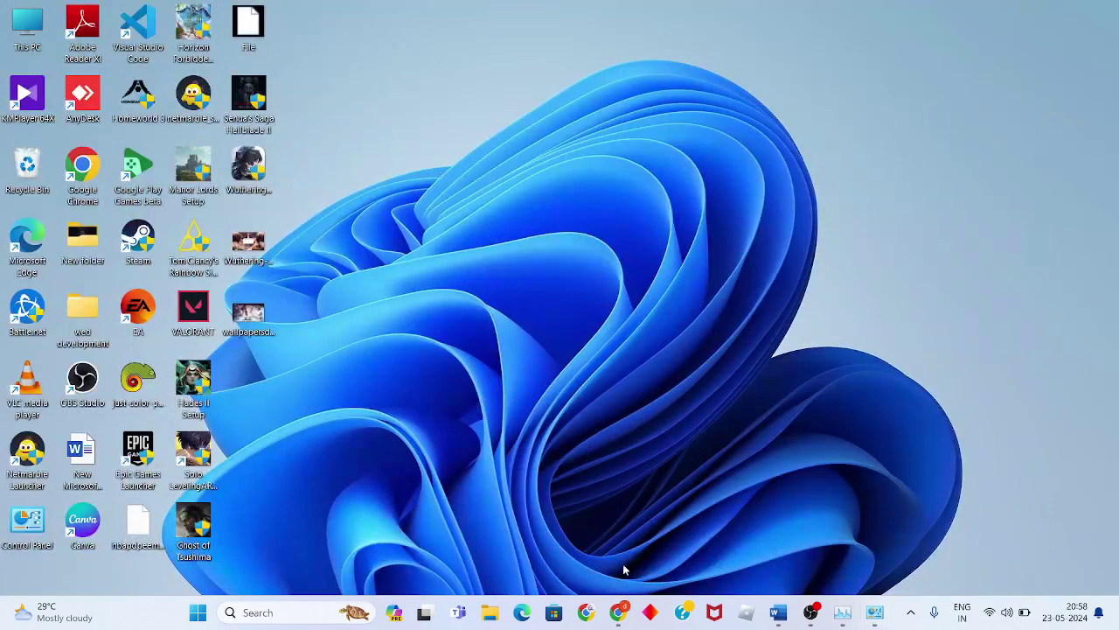
pyautogui.click(586, 612)
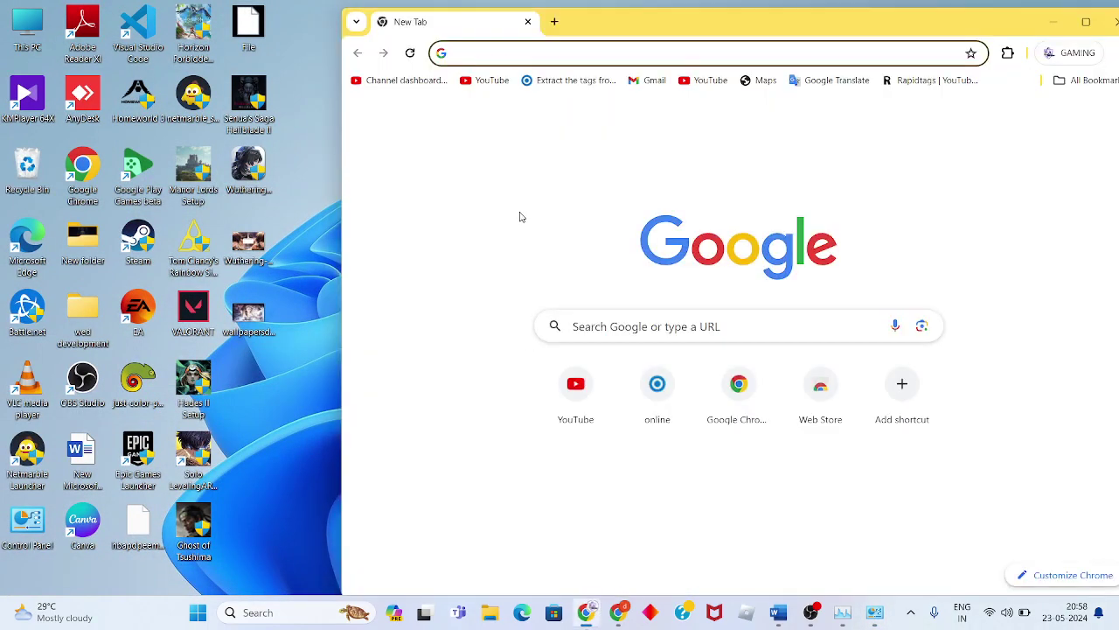
pyautogui.write('micr')
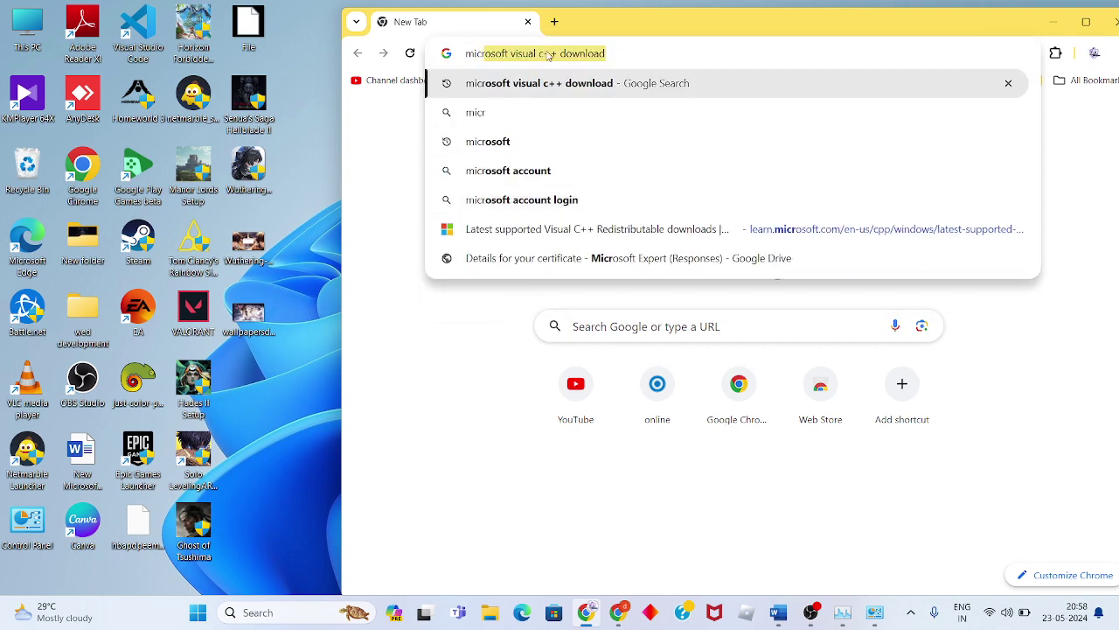
pyautogui.click(617, 54)
pyautogui.press('Return')
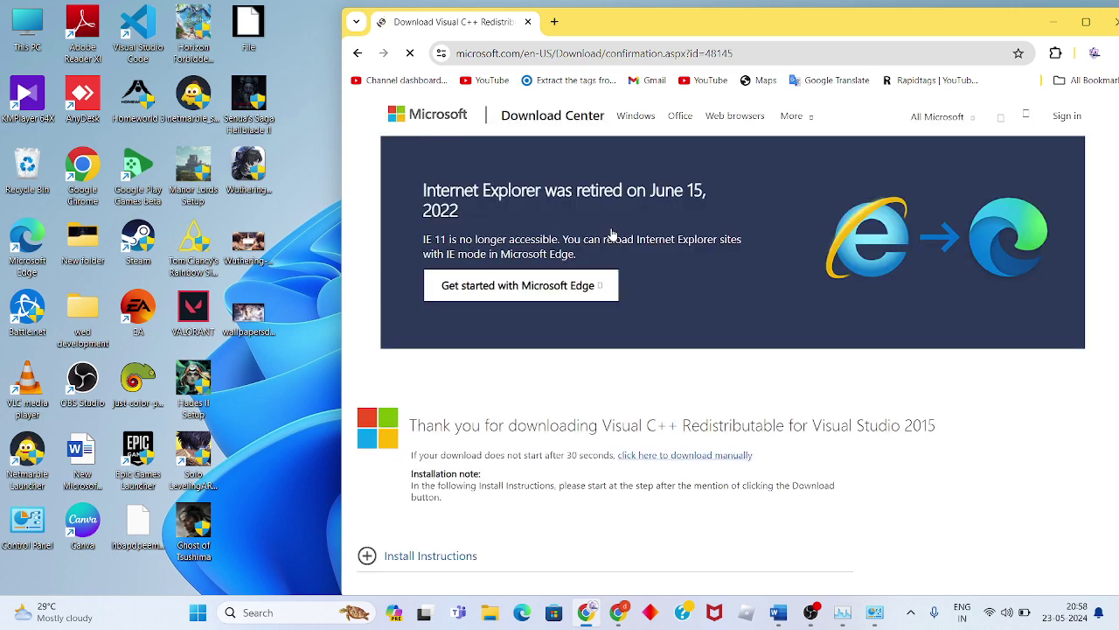
pyautogui.scroll(-3, 613, 234)
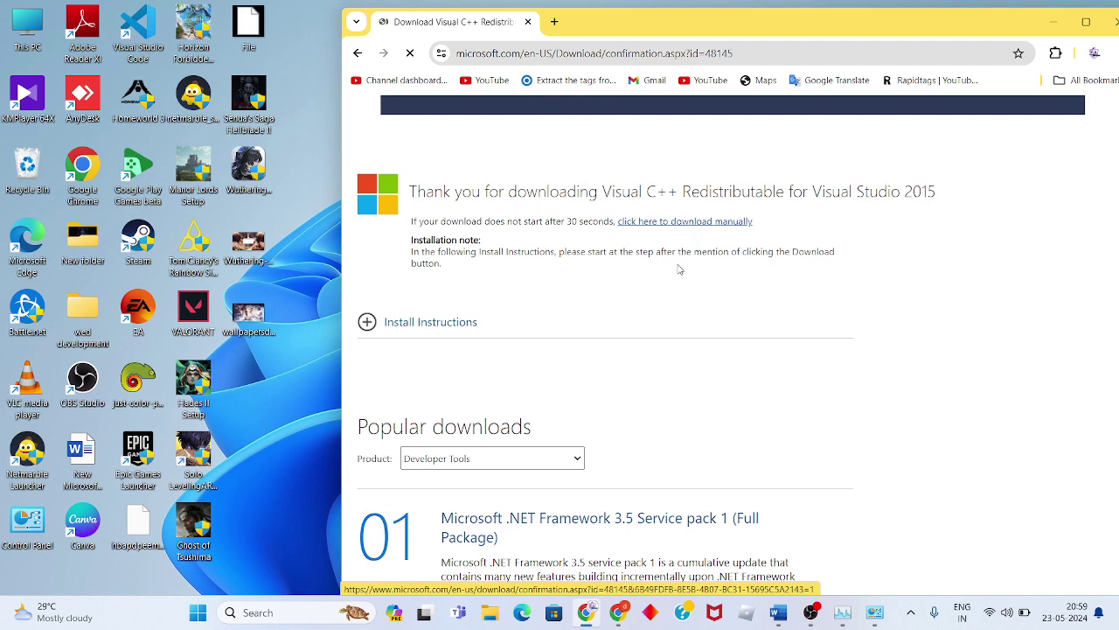
pyautogui.click(1113, 20)
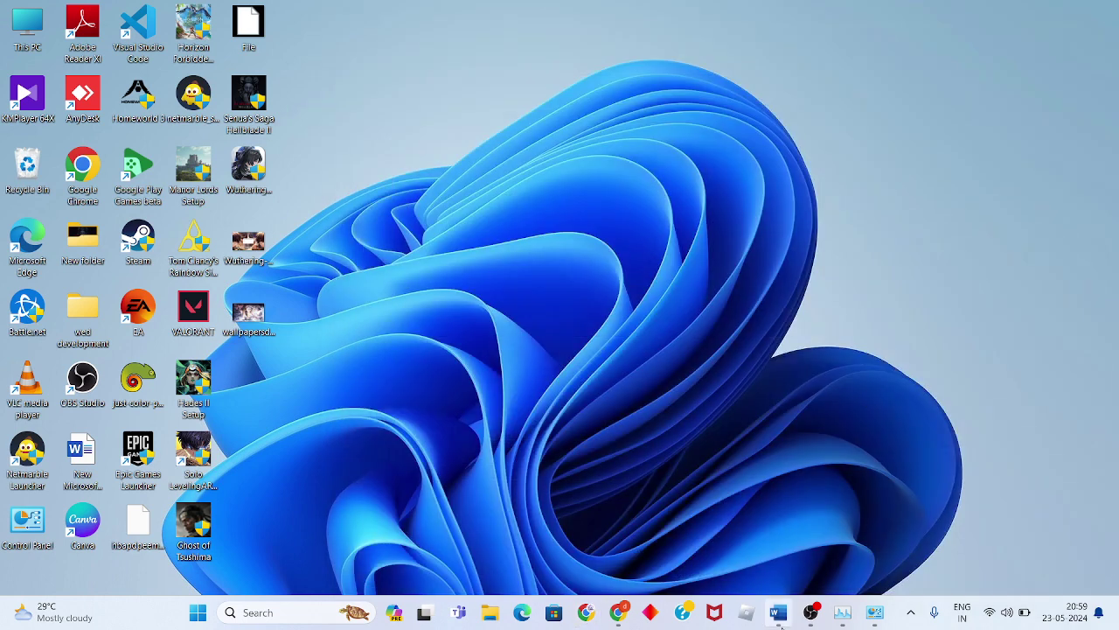
# Scroll the Word guide to step 5 'reinstall the game', then minimize it
pyautogui.click(778, 612)
pyautogui.scroll(-3, 568, 465)
pyautogui.scroll(-1, 567, 465)
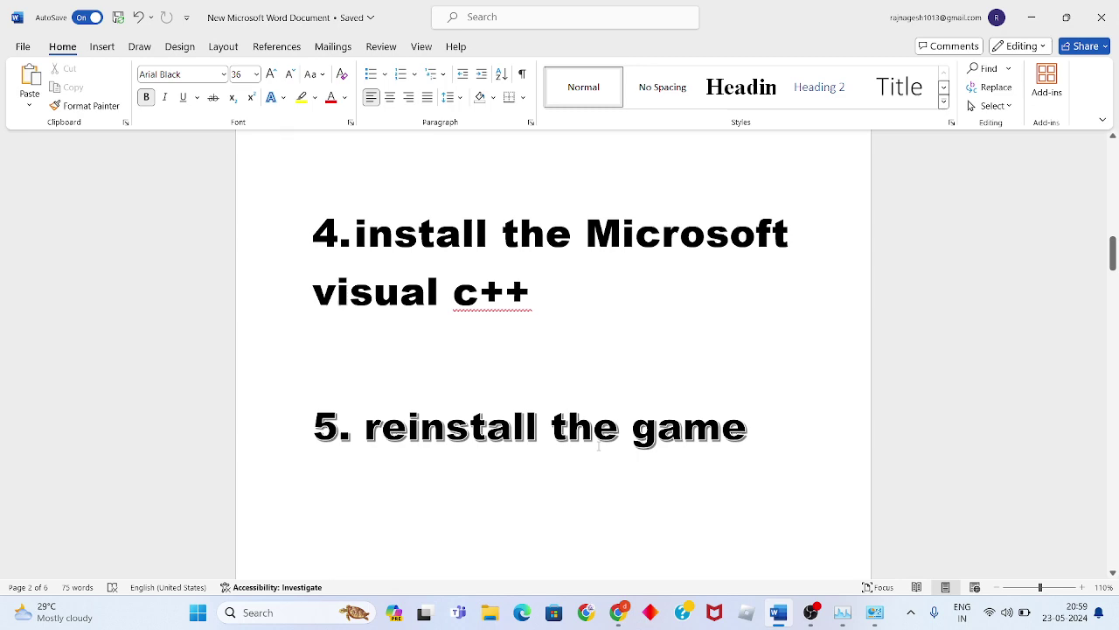
pyautogui.click(1032, 18)
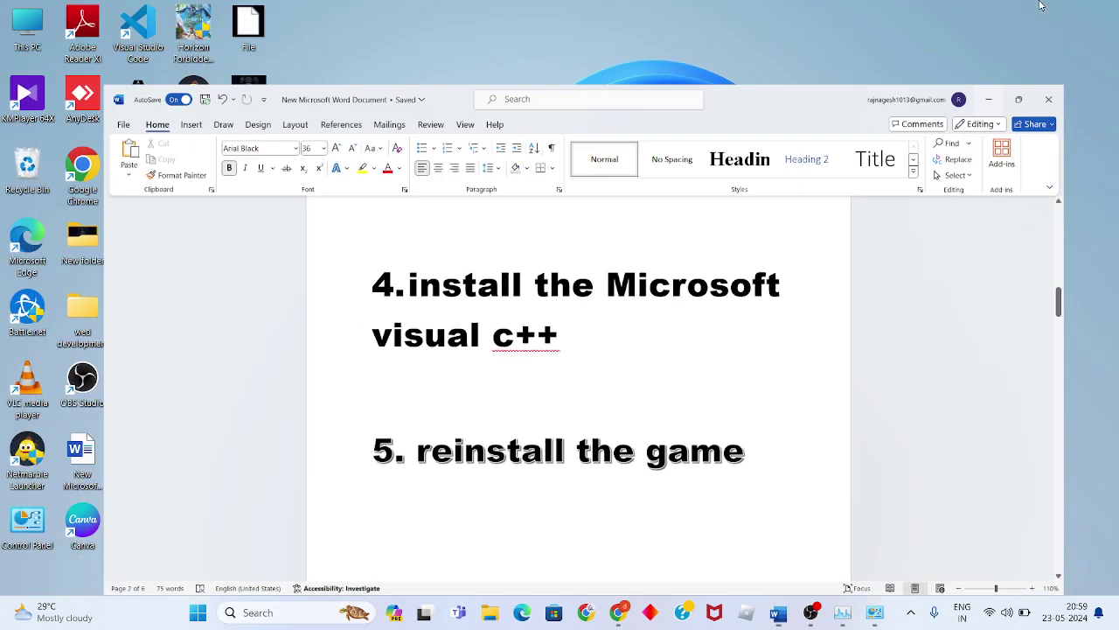
pyautogui.click(197, 612)
pyautogui.click(739, 562)
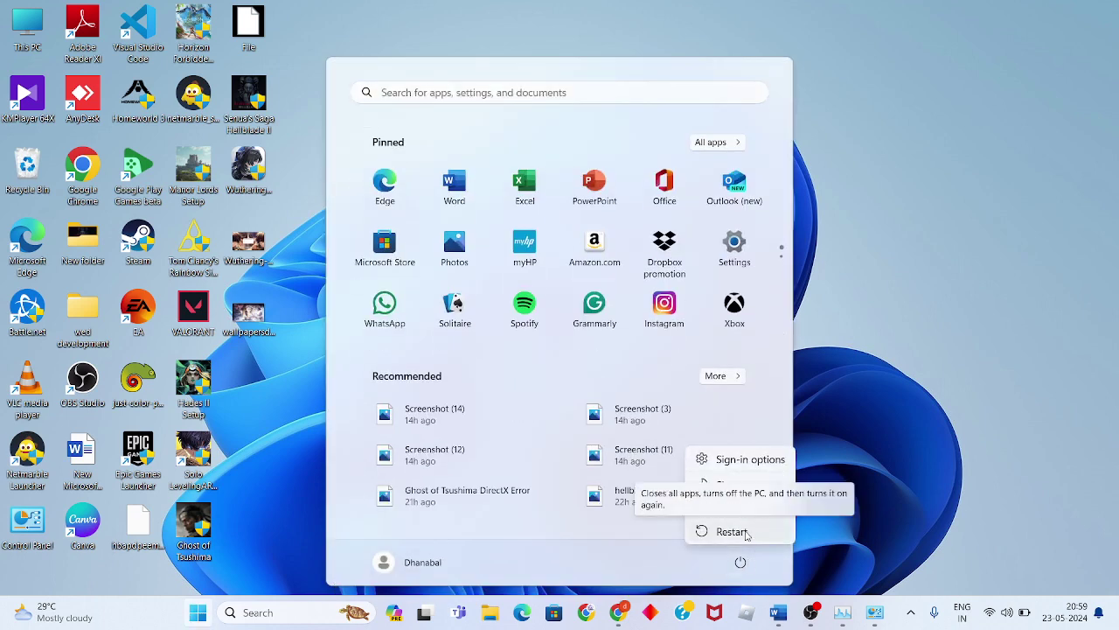
pyautogui.click(862, 245)
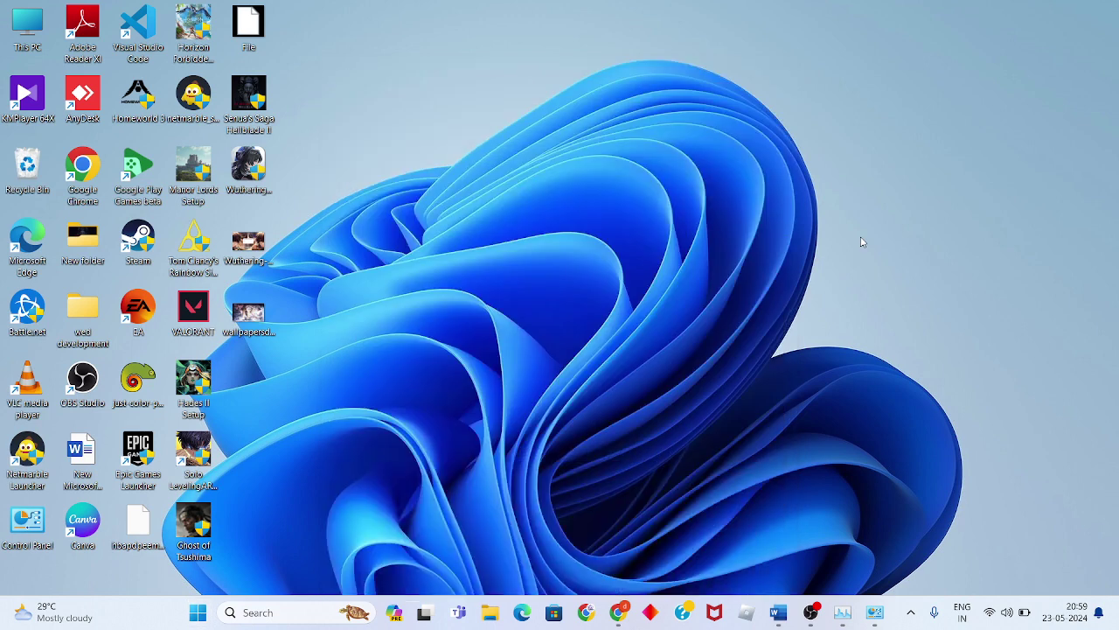